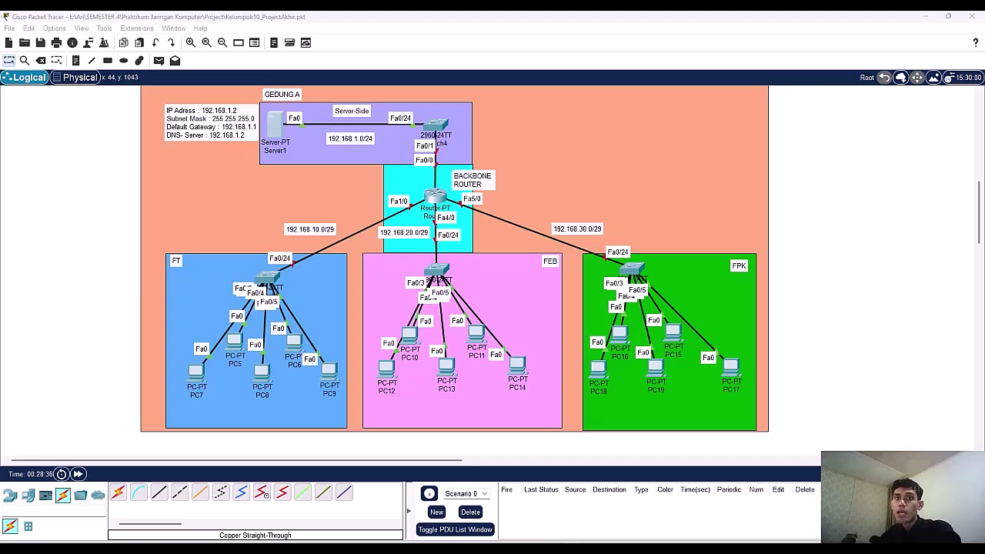
# Step: Review Server1's static IPv4 configuration, including its address, subnet mask, default gateway and DNS server
pyautogui.moveTo(4, 127); pyautogui.dragTo(440, 112)
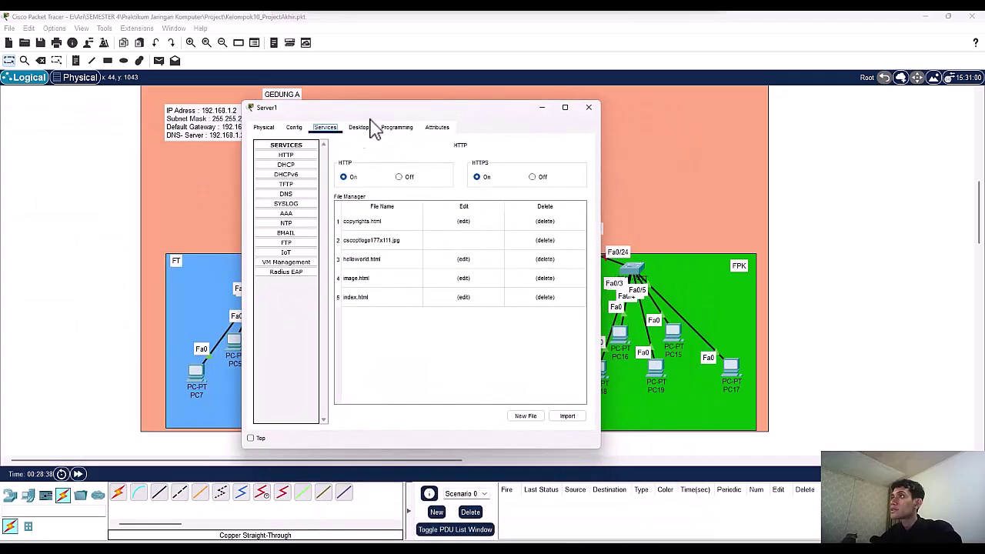
pyautogui.click(362, 128)
pyautogui.click(281, 162)
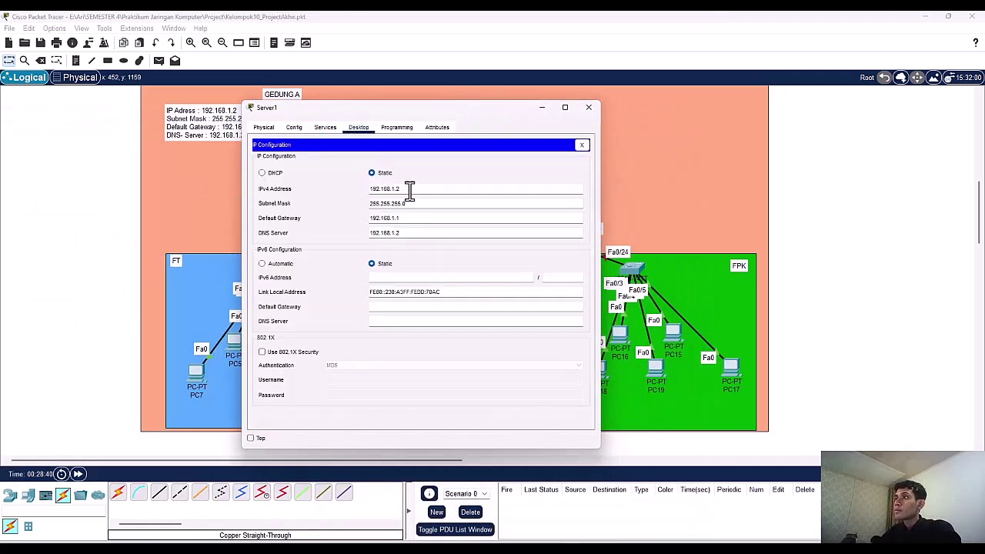
pyautogui.scroll(-3, 648, 266)
pyautogui.scroll(3, 649, 266)
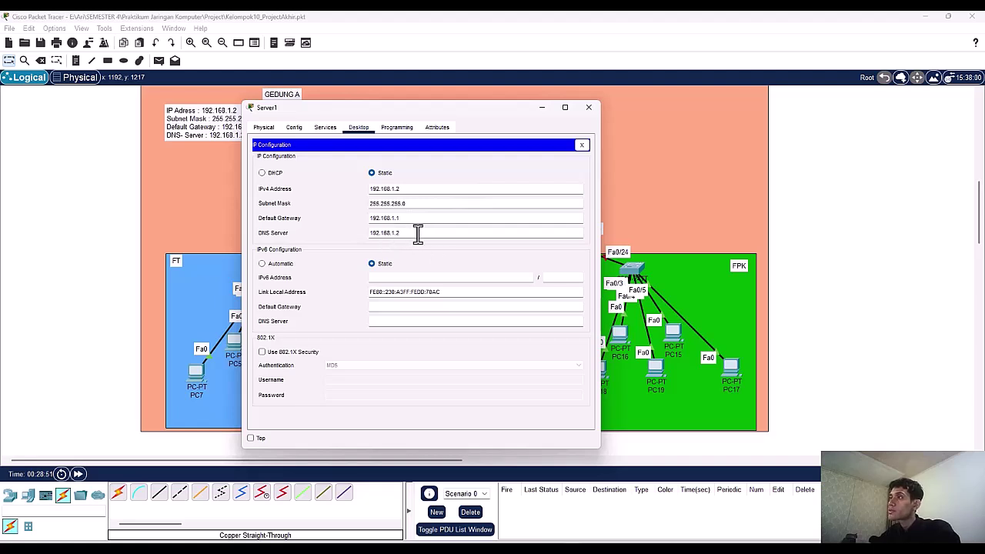
pyautogui.moveTo(465, 108); pyautogui.dragTo(373, 111)
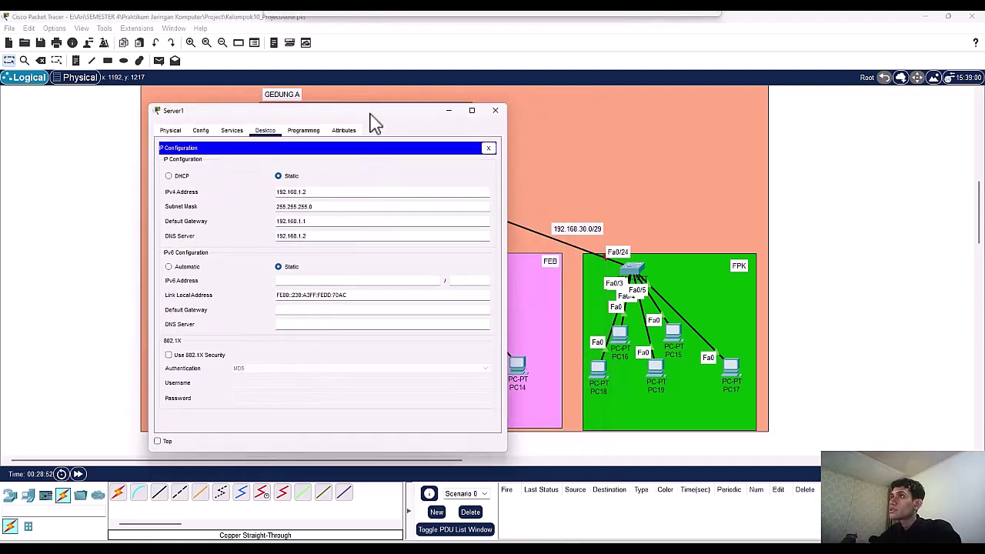
# Step: Go to Server1's DHCP service settings and enter FT as the pool name
pyautogui.click(231, 130)
pyautogui.click(217, 170)
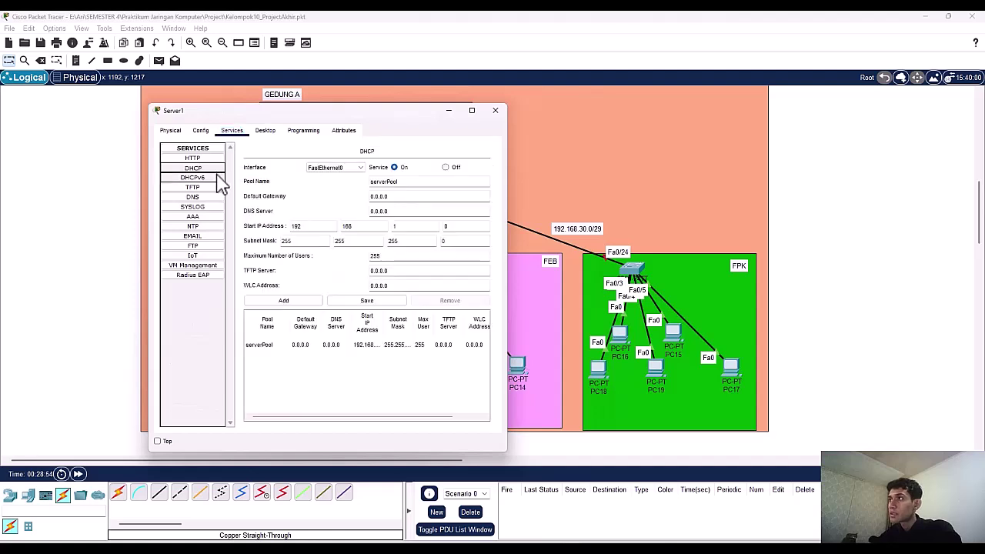
pyautogui.click(288, 347)
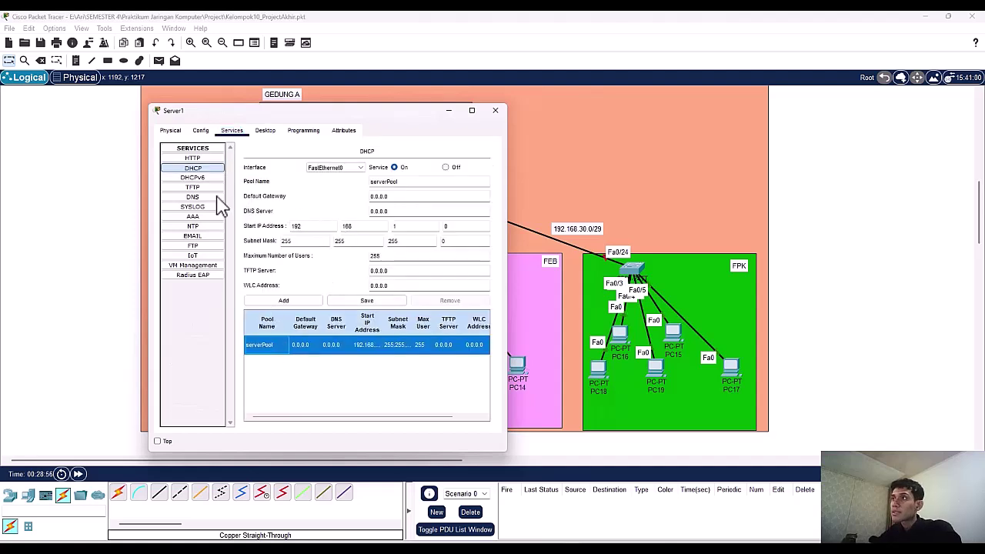
pyautogui.click(217, 158)
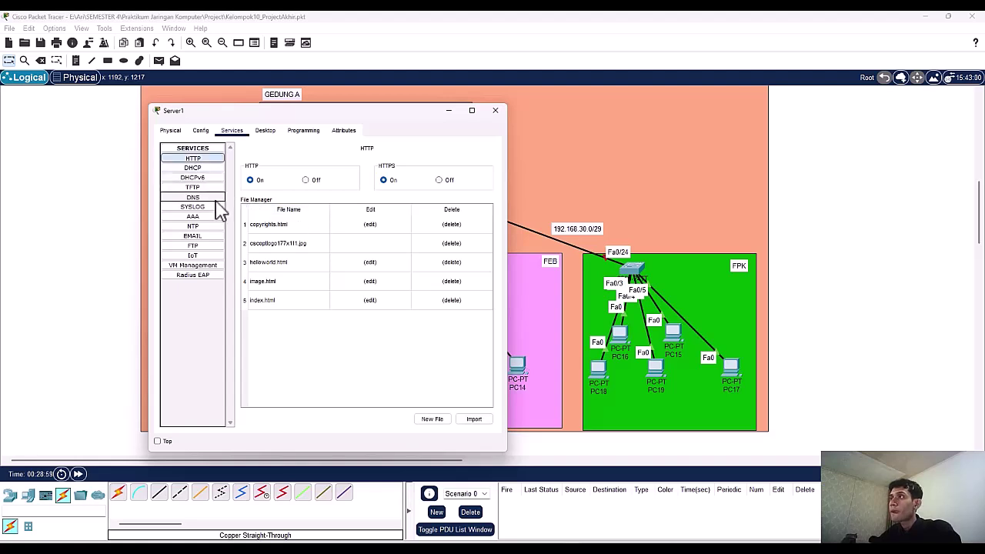
pyautogui.click(218, 197)
pyautogui.click(217, 169)
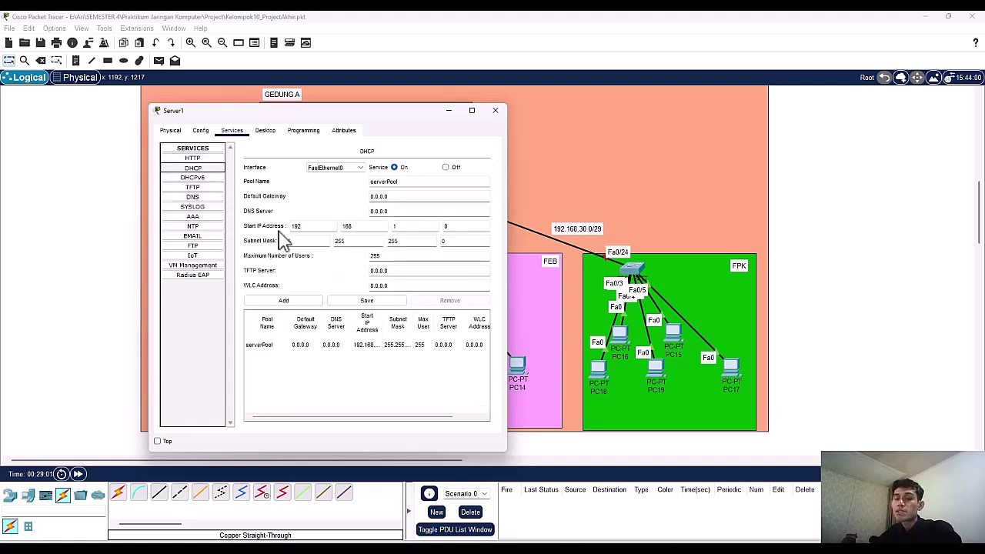
pyautogui.moveTo(404, 181); pyautogui.dragTo(352, 183)
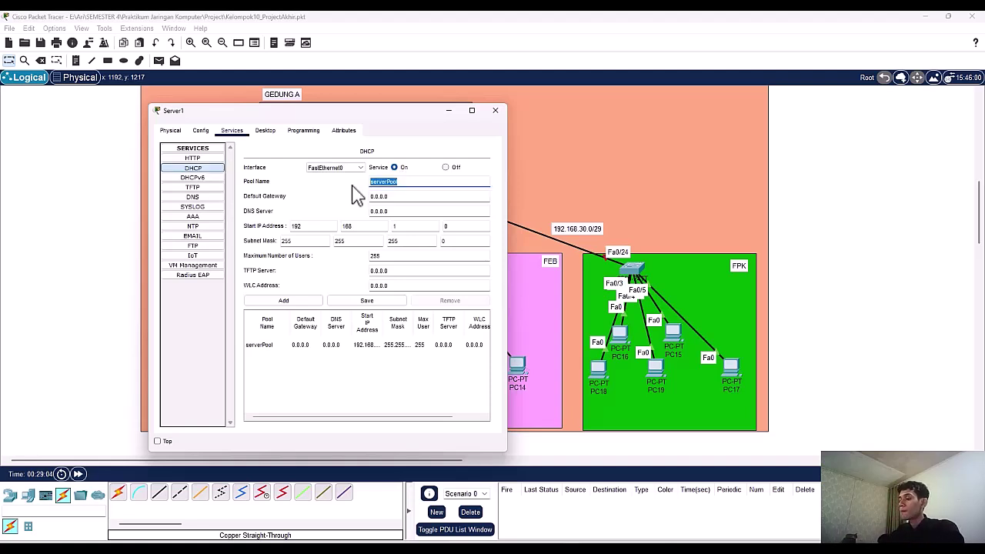
pyautogui.write('FT')
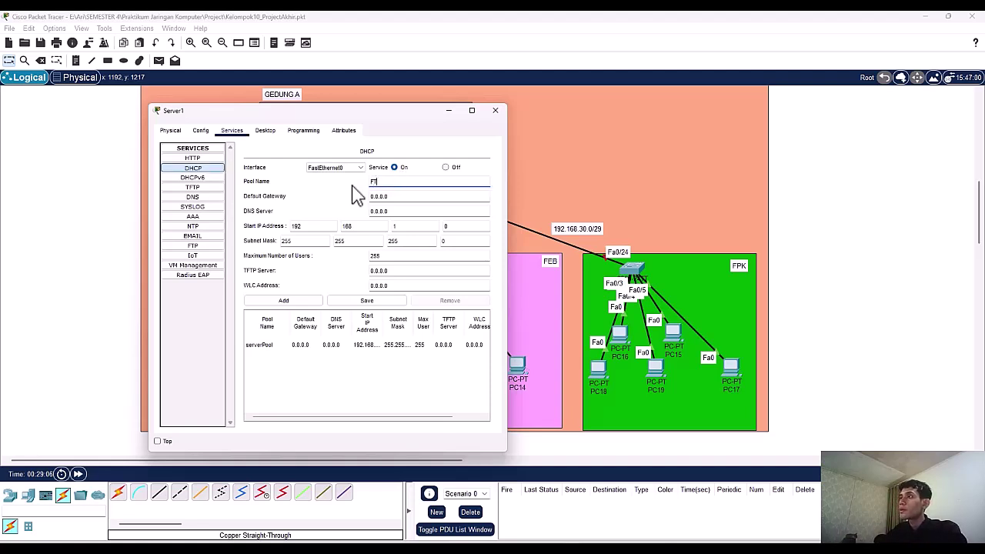
# Step: Set the FT pool's start IP address to 192.168.10.2 and its default gateway to 192.168.10.1
pyautogui.click(404, 226)
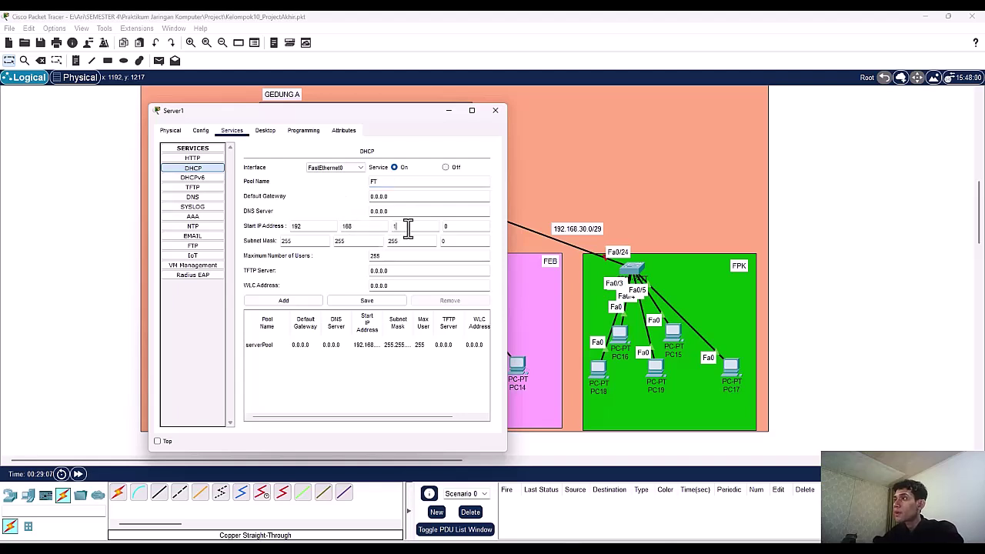
pyautogui.click(450, 226)
pyautogui.press('BackSpace')
pyautogui.write('2')
pyautogui.moveTo(441, 198); pyautogui.dragTo(315, 203)
pyautogui.write('192.168.10')
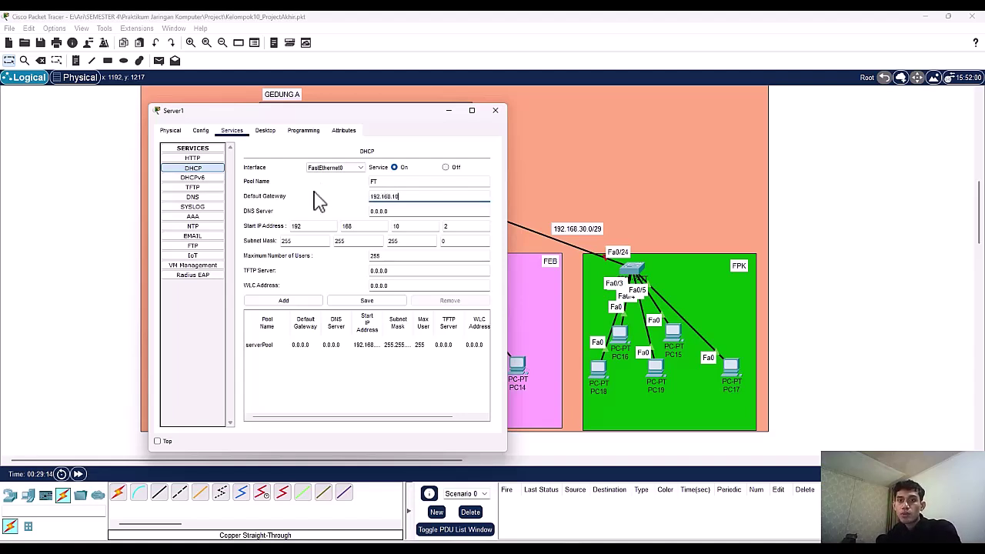
pyautogui.write('.1')
# Step: Give the FT pool DNS server 192.168.1.2, a maximum of 6 users and subnet mask 255.255.255.240, and add it to the pool list
pyautogui.moveTo(420, 213); pyautogui.dragTo(350, 206)
pyautogui.write('192.168.1')
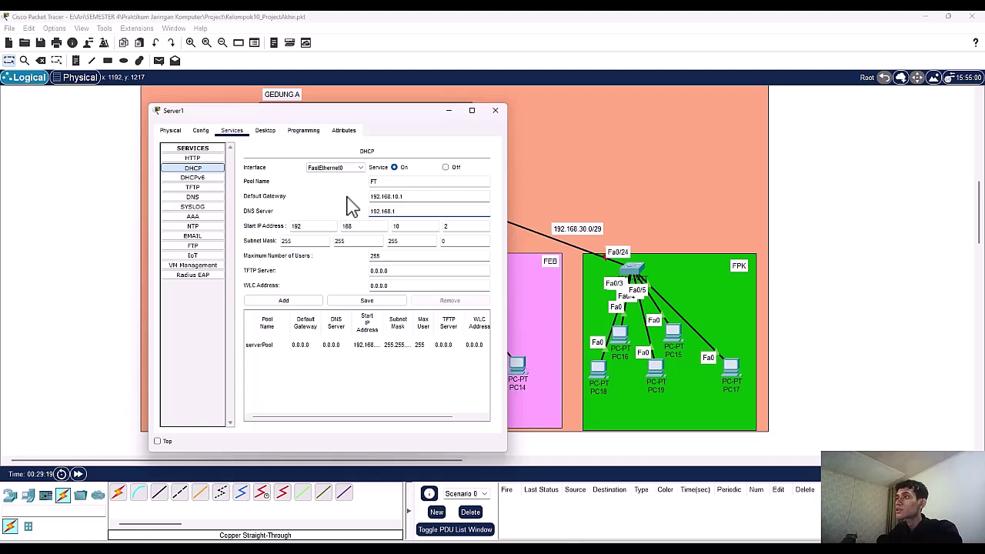
pyautogui.write('.2')
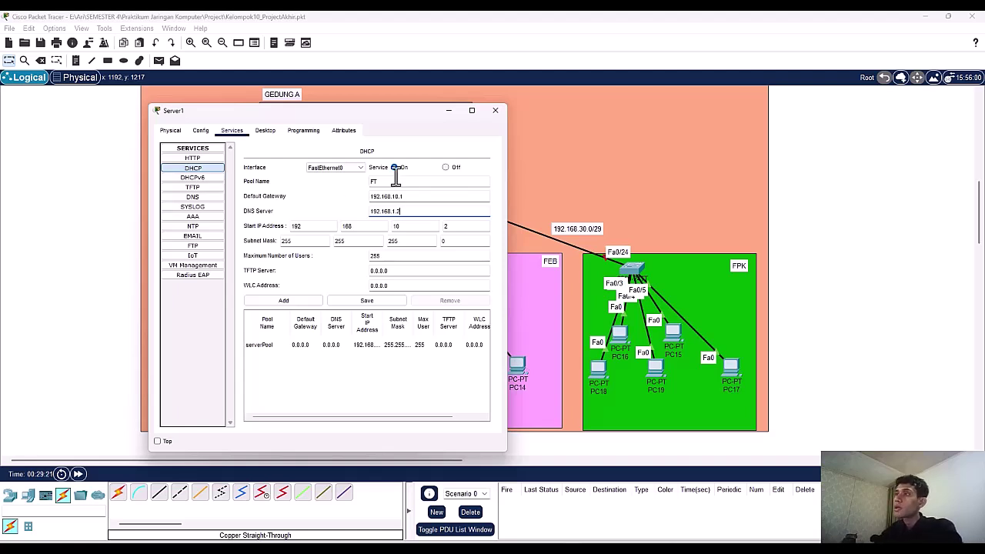
pyautogui.moveTo(406, 255); pyautogui.dragTo(347, 251)
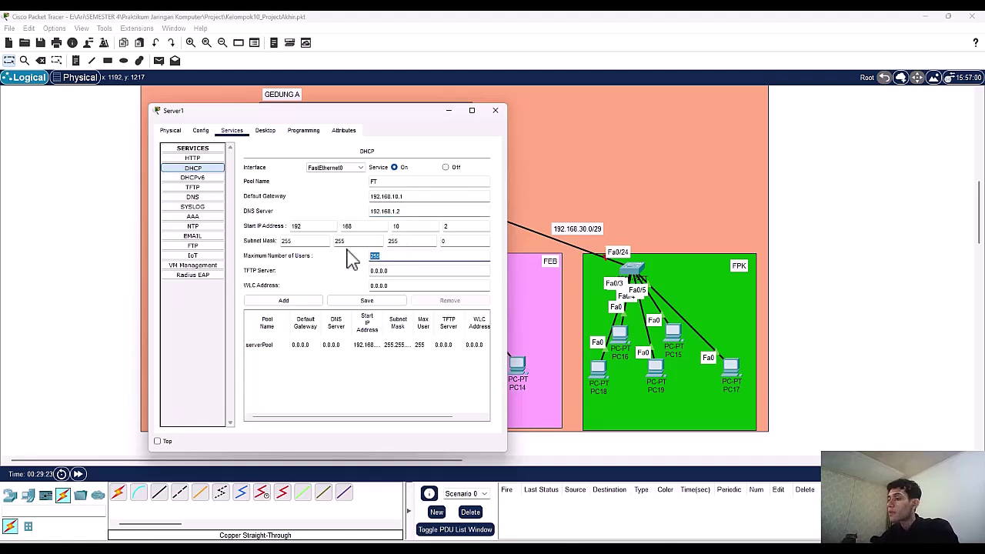
pyautogui.write('6')
pyautogui.click(460, 241)
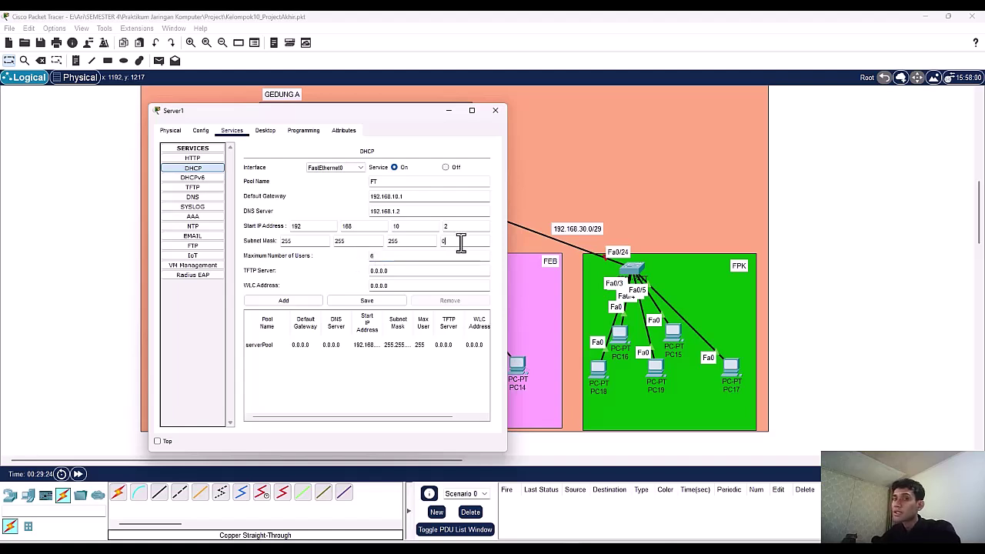
pyautogui.press('BackSpace')
pyautogui.write('24')
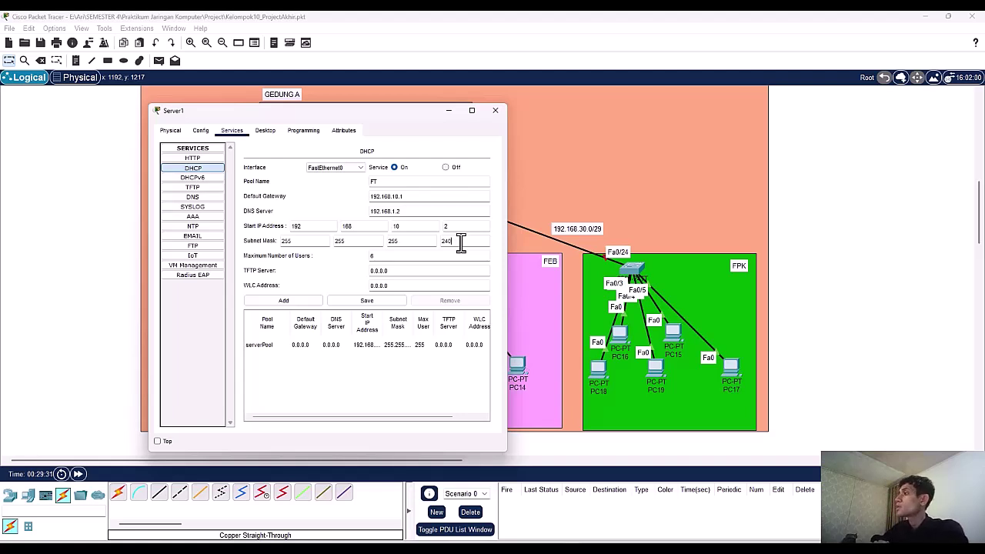
pyautogui.click(302, 301)
# Step: Add a DHCP pool named FEB with default gateway 192.168.20.1 and start IP address 192.168.20.2
pyautogui.click(414, 184)
pyautogui.write('EB')
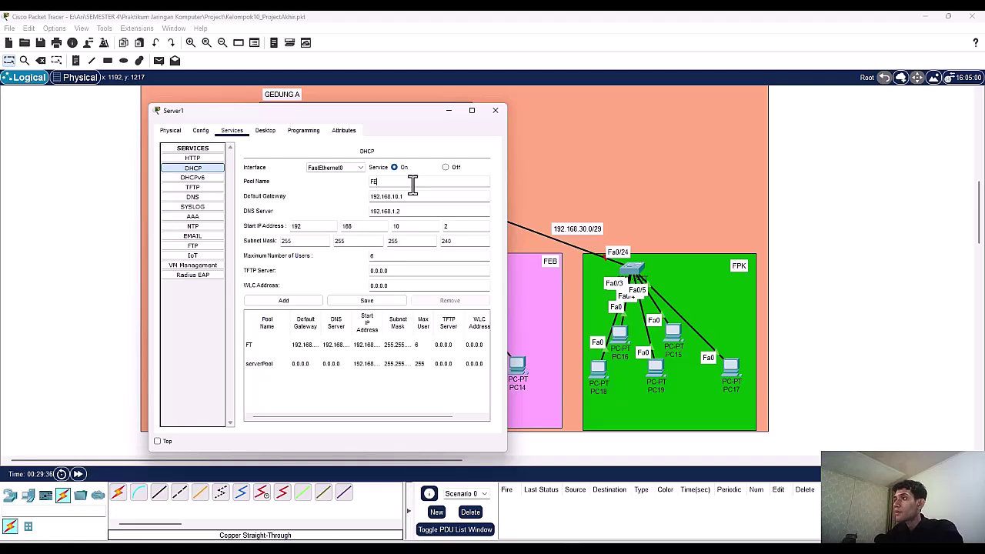
pyautogui.click(396, 198)
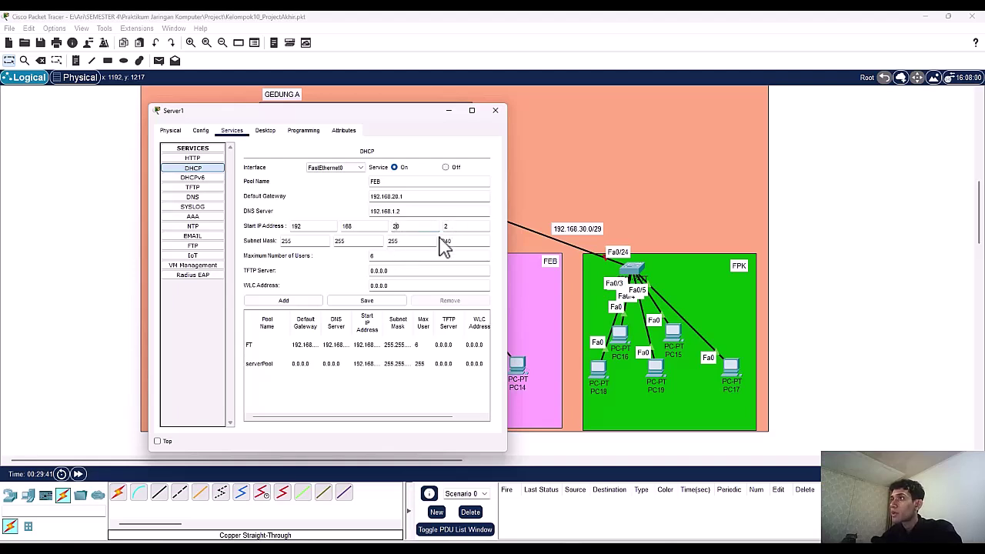
pyautogui.click(283, 300)
# Step: Add a DHCP pool named FPK with start IP address 192.168.30.2
pyautogui.click(413, 181)
pyautogui.press('BackSpace')
pyautogui.press('BackSpace')
pyautogui.press('BackSpace')
pyautogui.write('FT')
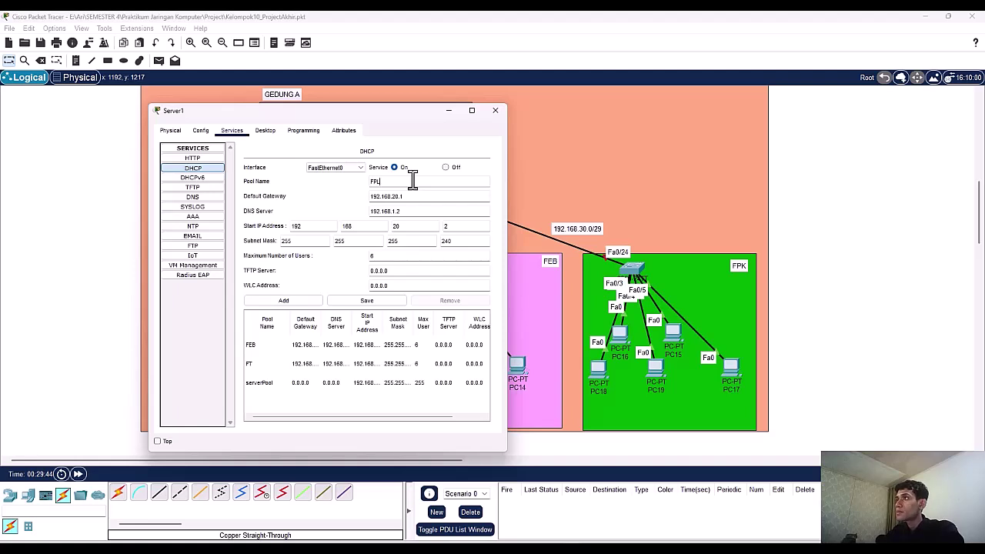
pyautogui.write('K')
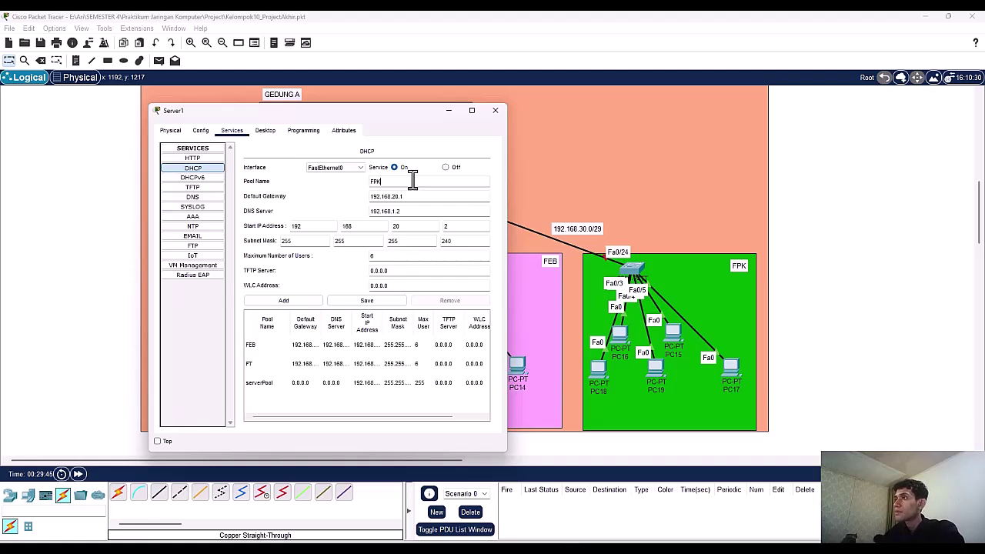
pyautogui.doubleClick(396, 226)
pyautogui.write('30')
pyautogui.click(283, 300)
# Step: Set the existing serverPool's default gateway to 192.168.1.1 and its DNS server to 192.168.1.2
pyautogui.click(286, 402)
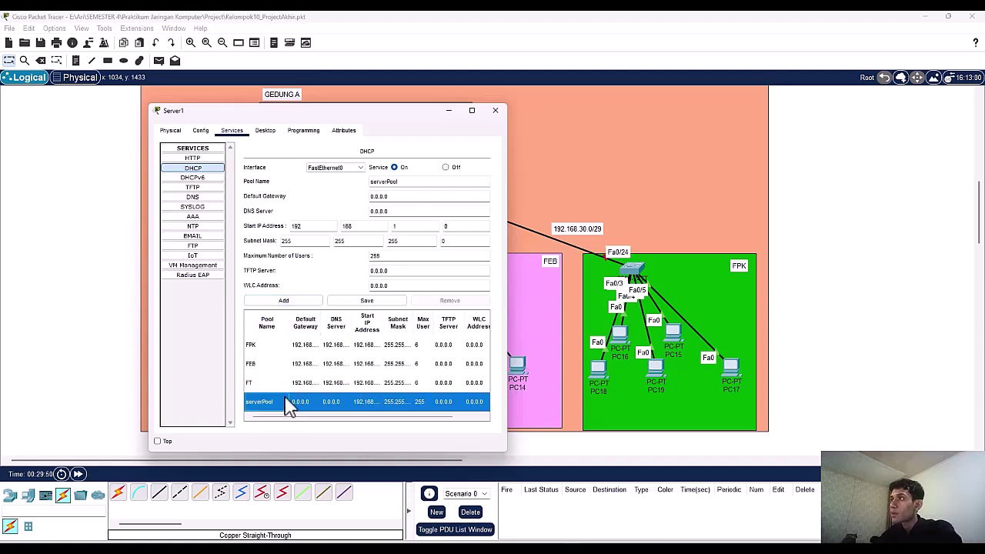
pyautogui.click(422, 197)
pyautogui.hotkey('ctrl', 'a')
pyautogui.write('192')
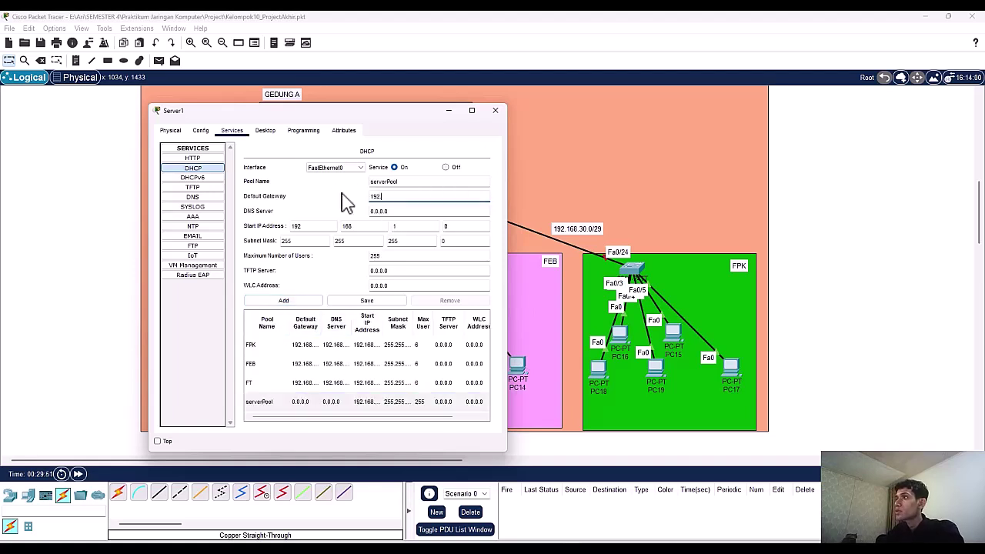
pyautogui.write('.168.1.1')
pyautogui.press('Tab')
pyautogui.write('192.168.1.2')
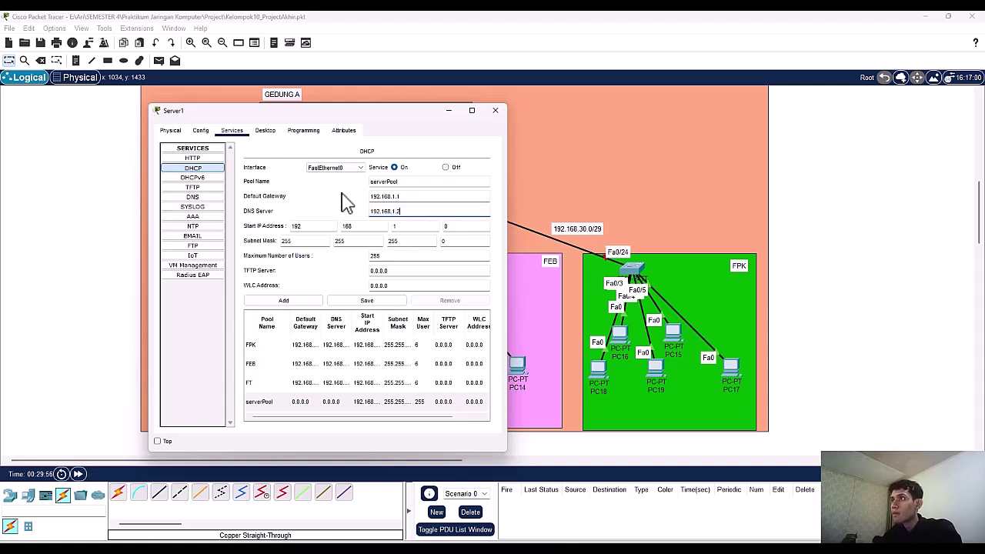
# Step: Set serverPool's start IP address to 192.168.1.3 and maximum users to 253, save the pool and close Server1's window
pyautogui.click(455, 225)
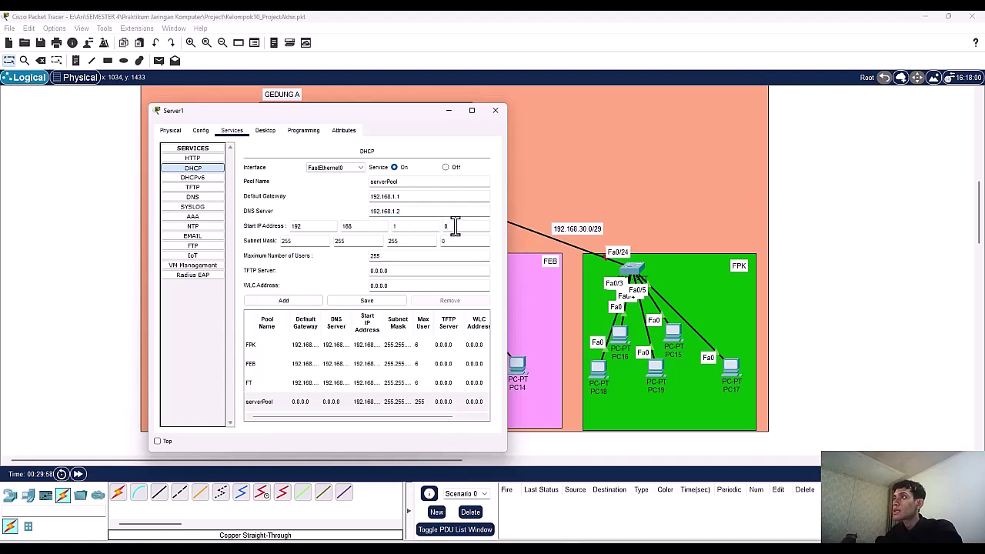
pyautogui.press('BackSpace')
pyautogui.write('3')
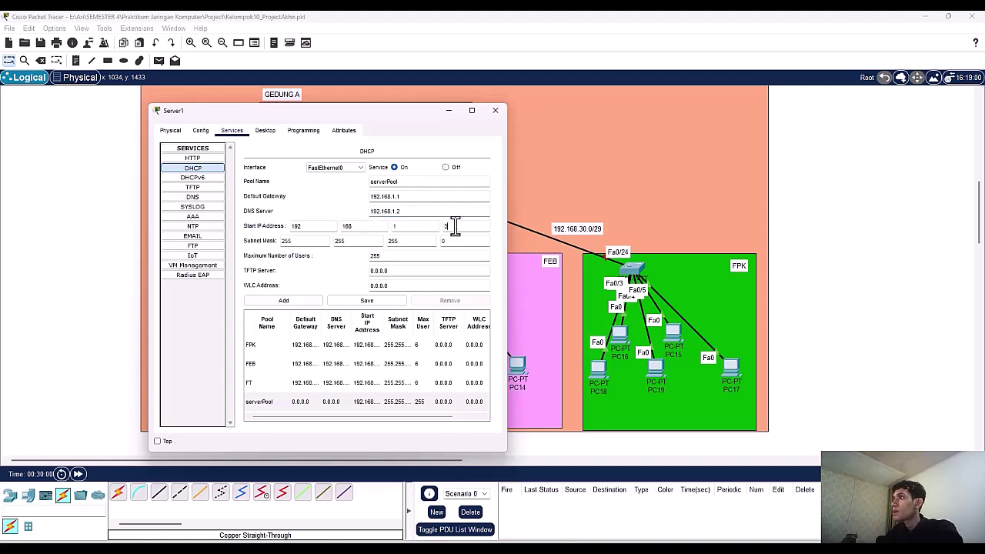
pyautogui.moveTo(394, 256); pyautogui.dragTo(330, 254)
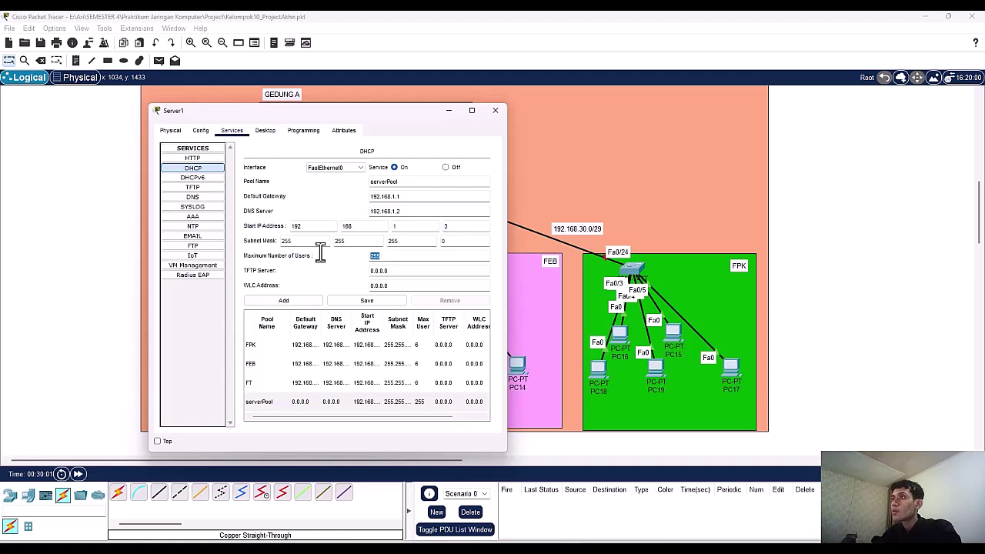
pyautogui.write('253')
pyautogui.click(366, 301)
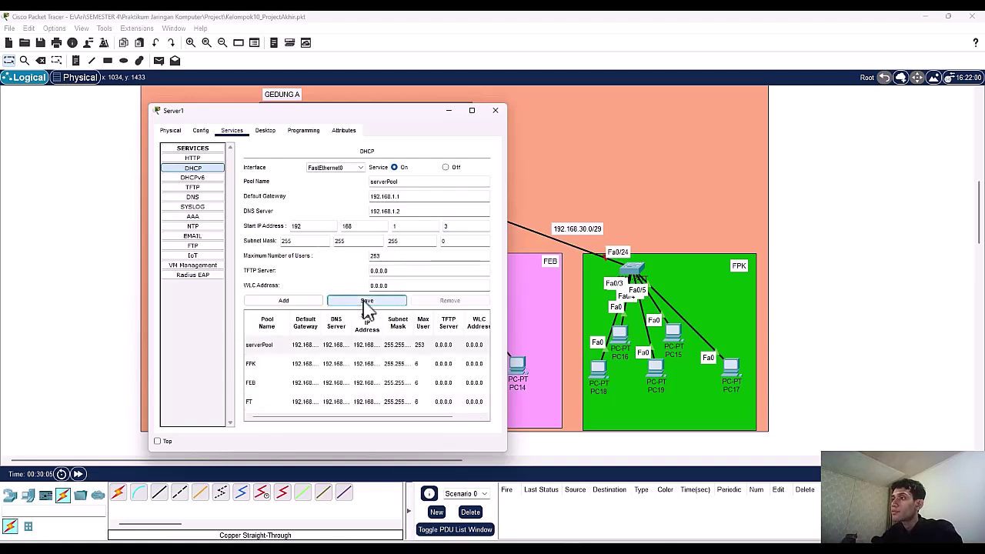
pyautogui.click(496, 110)
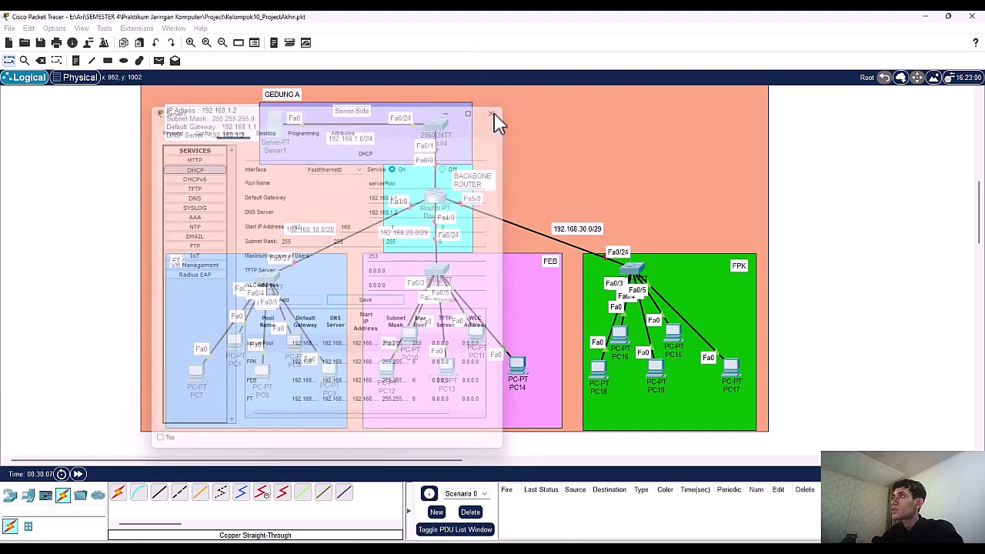
# Step: In the backbone router's command line, answer no to the initial configuration dialog and enter privileged mode with enable
pyautogui.click(439, 197)
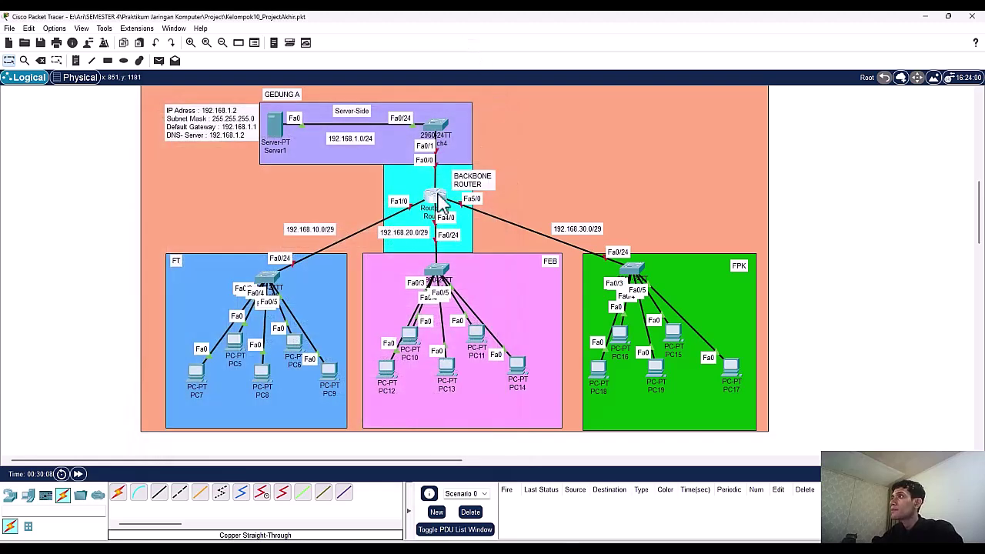
pyautogui.moveTo(468, 231); pyautogui.dragTo(728, 152)
pyautogui.click(576, 198)
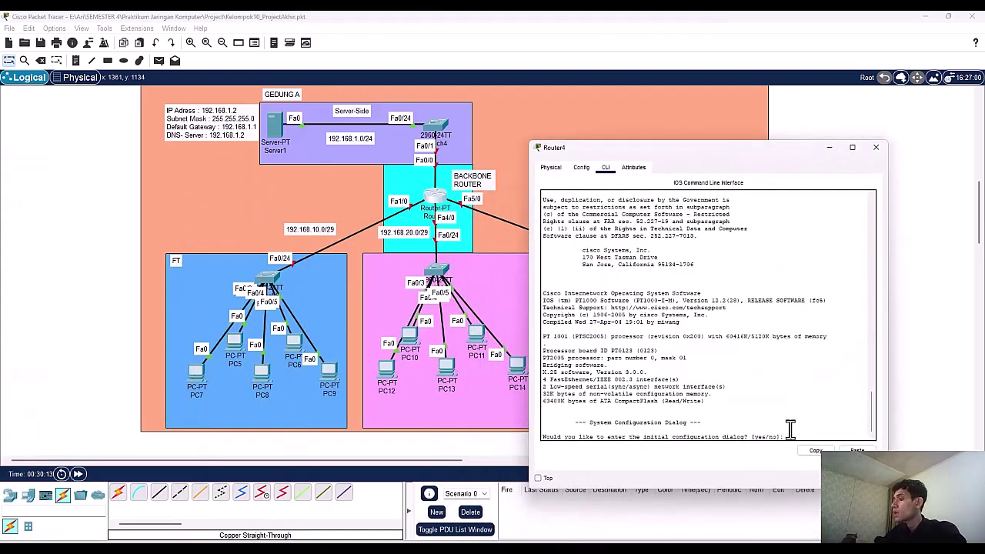
pyautogui.write('no')
pyautogui.press('Return')
pyautogui.press('Return')
pyautogui.write('enable')
pyautogui.press('Return')
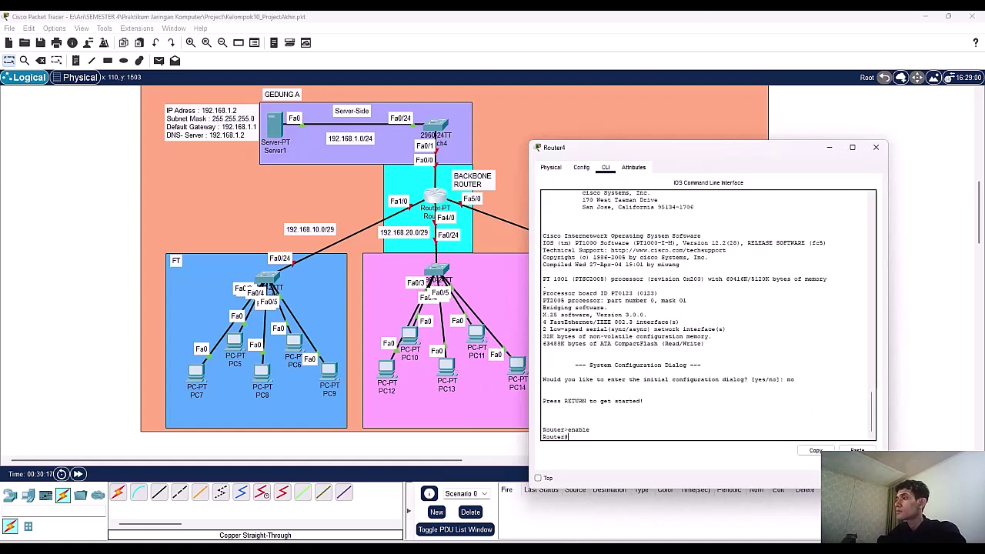
# Step: Enter global configuration mode and assign interface fa0/0 the IP address 192.168.1.1 with subnet mask 255.255.255.0
pyautogui.write('conf t')
pyautogui.press('Return')
pyautogui.write('int fa0/0')
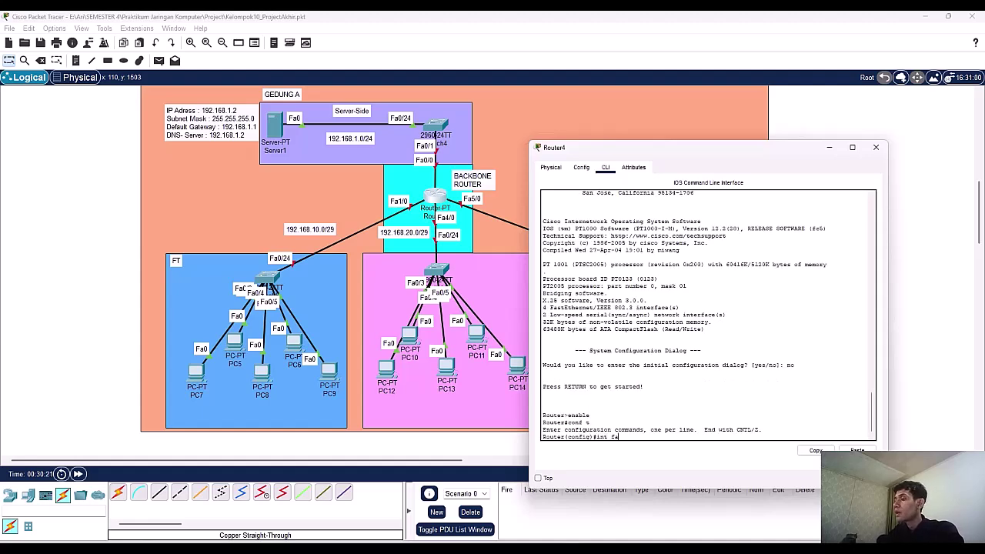
pyautogui.press('Return')
pyautogui.write('ip ad')
pyautogui.press('Tab')
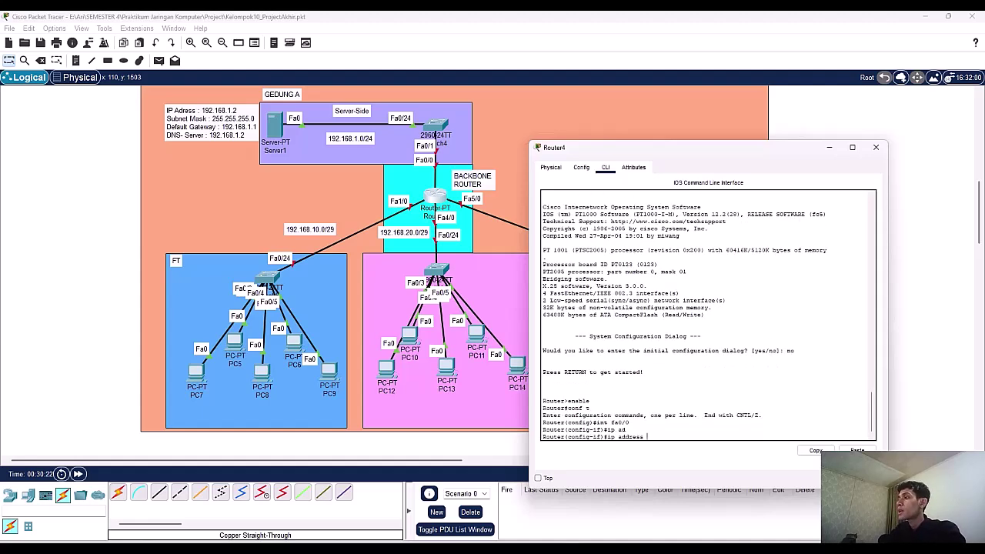
pyautogui.write('192.168.1.1 255.255.255')
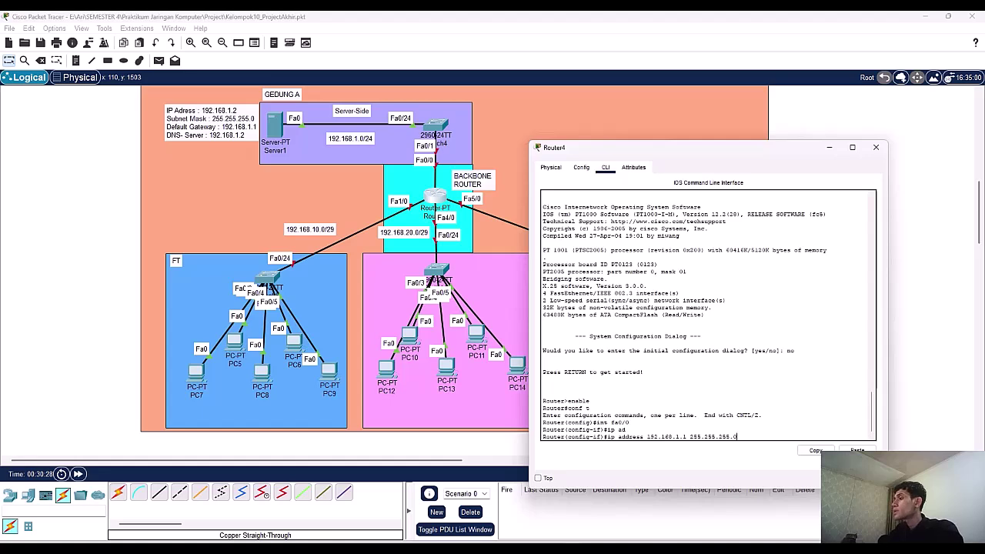
pyautogui.write('.0')
pyautogui.press('Return')
# Step: Enable interface fa0/0 with no shutdown and return to global configuration mode
pyautogui.write('no shu')
pyautogui.press('Tab')
pyautogui.press('Return')
pyautogui.write('ex')
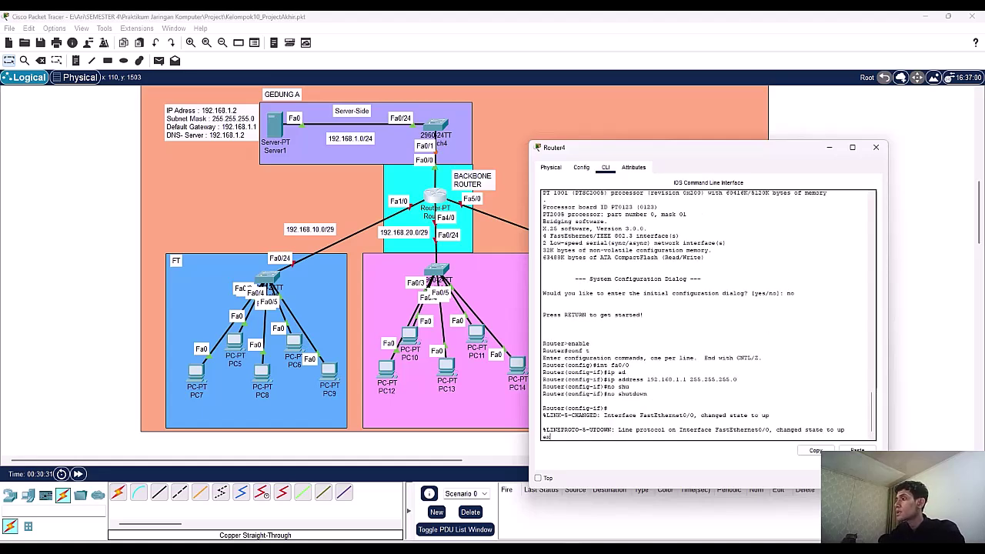
pyautogui.press('Return')
pyautogui.write('exit')
pyautogui.press('Return')
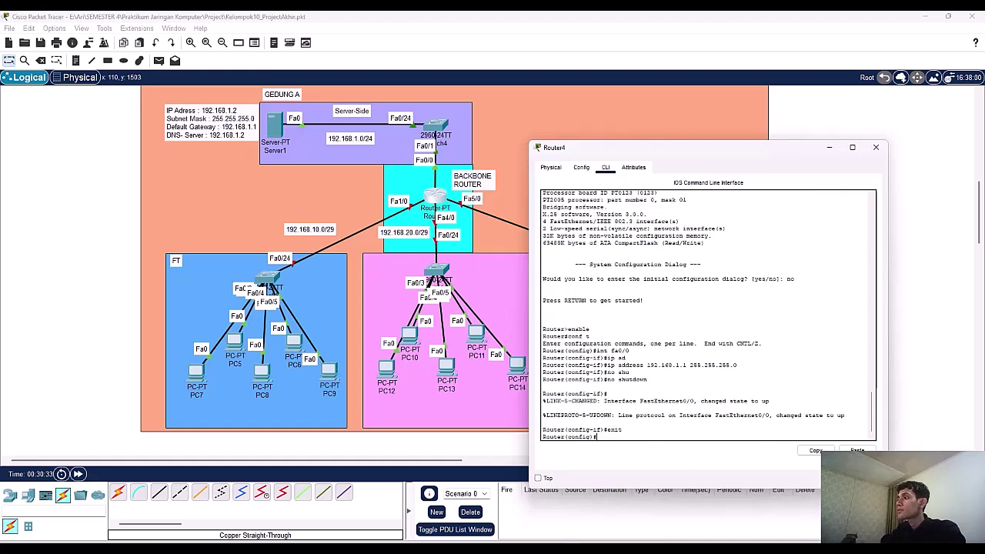
# Step: Assign interface fa1/0 the IP address 192.168.10.1 with subnet mask 255.255.255.240
pyautogui.write('int')
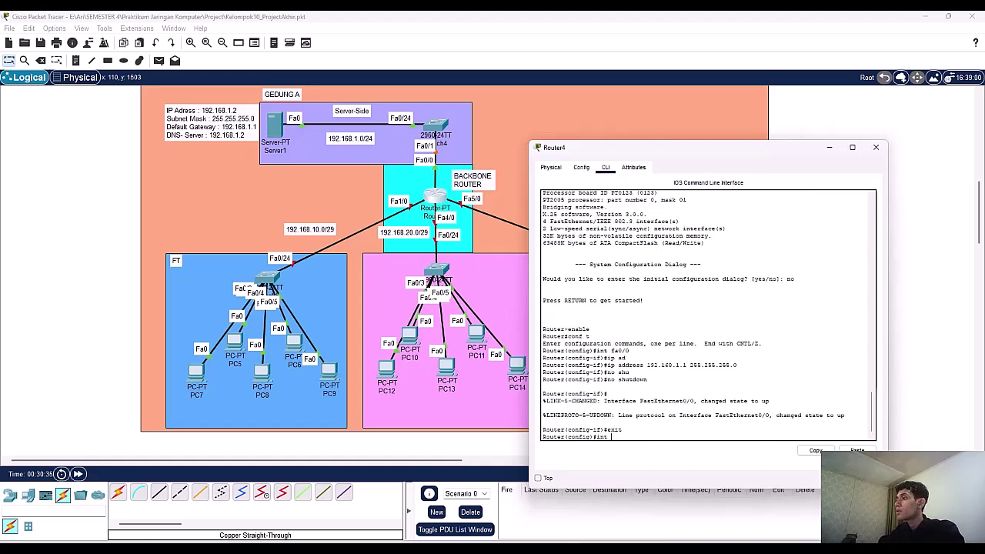
pyautogui.write(' fa0/1')
pyautogui.press('BackSpace')
pyautogui.press('BackSpace')
pyautogui.write('1/0')
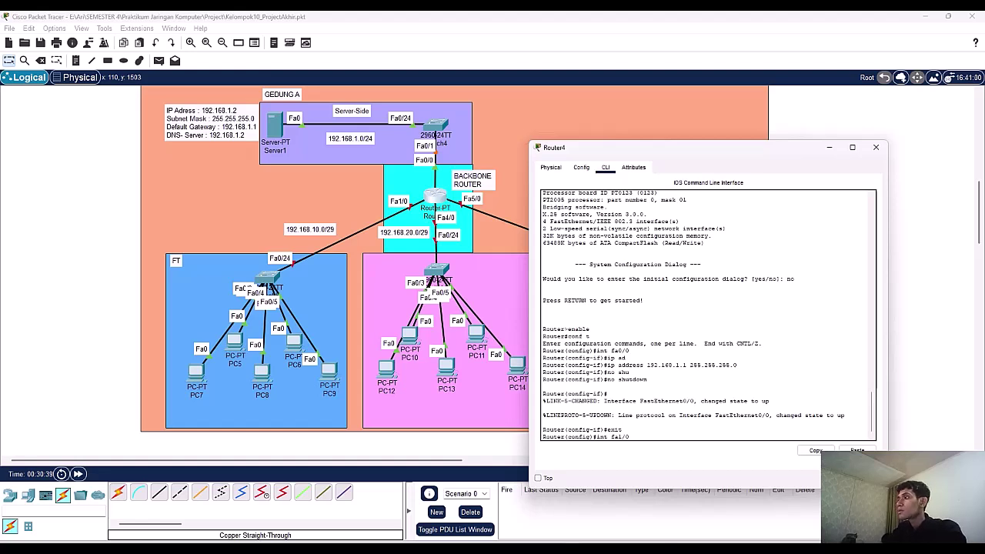
pyautogui.press('Return')
pyautogui.write('ip ad')
pyautogui.press('Tab')
pyautogui.write('192.168.10.1 255.255.255.240')
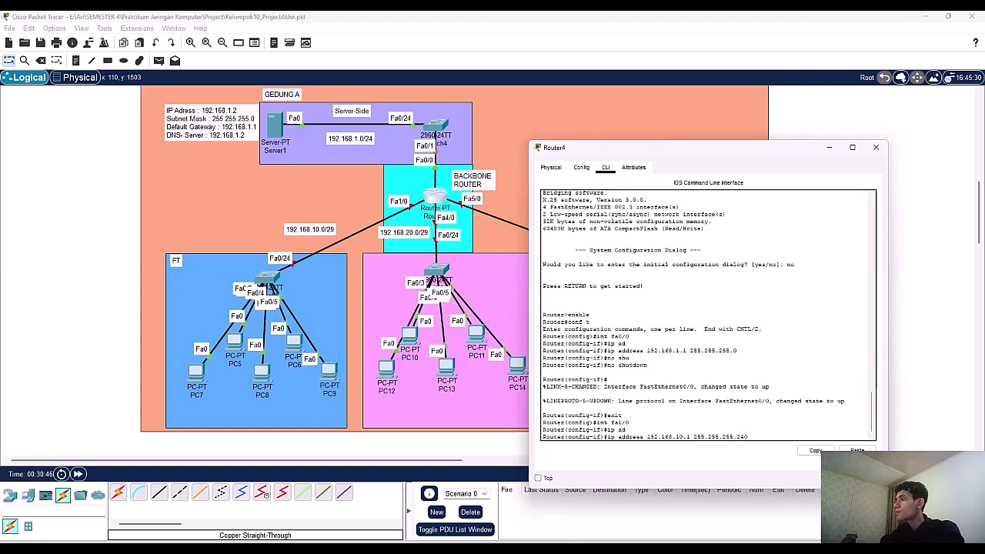
pyautogui.press('Return')
# Step: Enable interface fa1/0 with no shutdown and exit its configuration mode
pyautogui.write('no shu')
pyautogui.press('Tab')
pyautogui.press('Return')
pyautogui.write('ex')
pyautogui.write('er(config-if)#e')
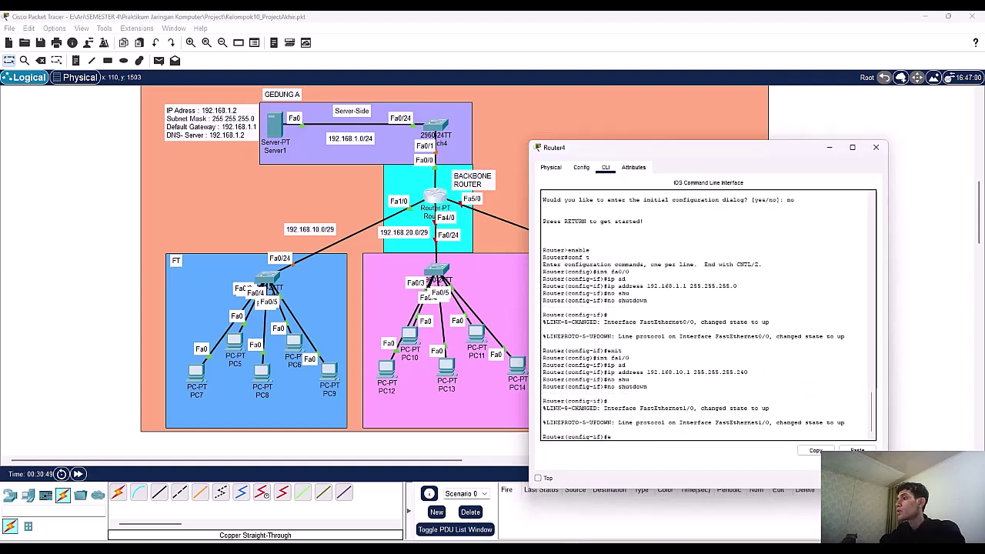
pyautogui.press('Return')
# Step: Assign interface fa4/0 the IP address 192.168.20.1 with subnet mask 255.255.255.240
pyautogui.write('int fa')
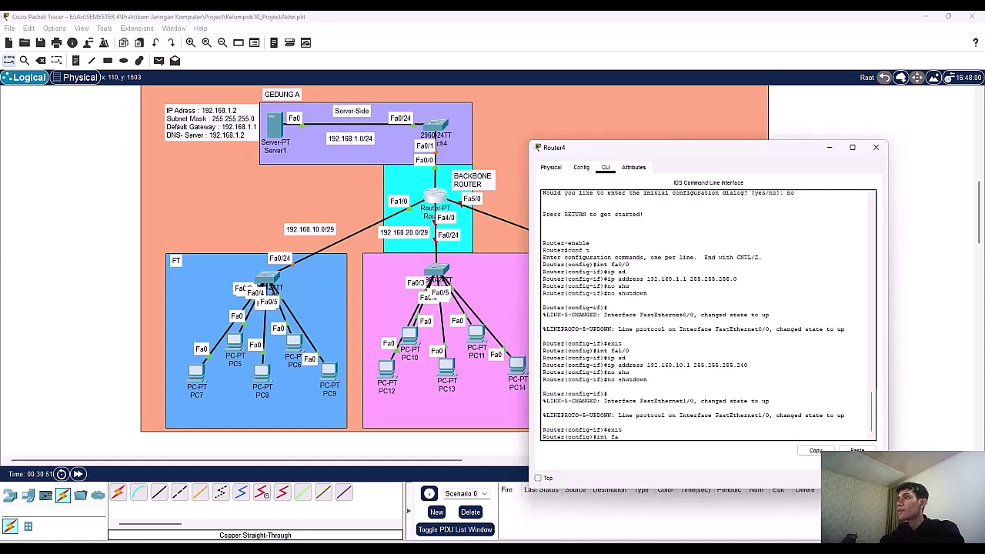
pyautogui.write('4/0')
pyautogui.press('Return')
pyautogui.write('ip ad')
pyautogui.press('Return')
pyautogui.write('ip address 192.168.20.1 25')
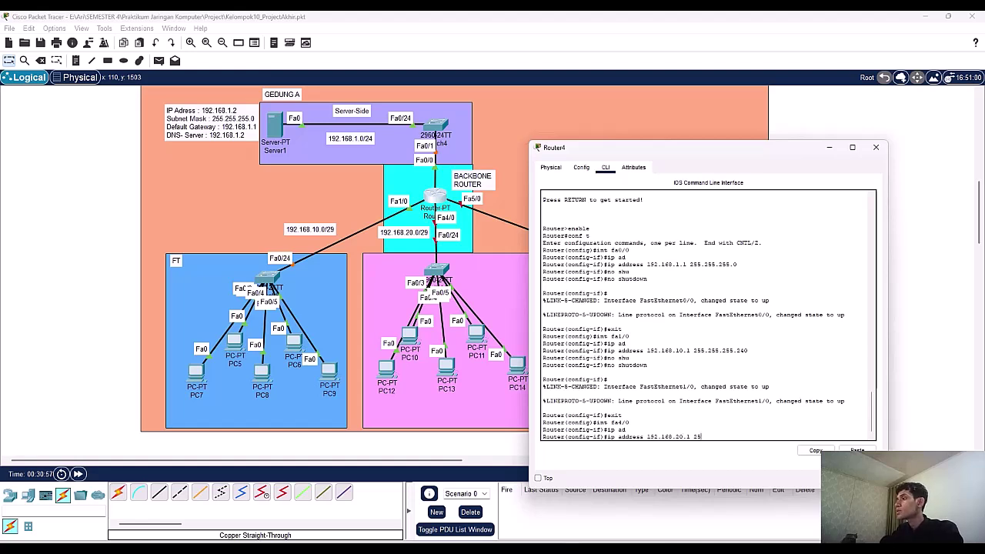
pyautogui.write('55.255.255.240')
pyautogui.press('Return')
# Step: Enable interface fa4/0 with no shutdown and exit back to global configuration mode
pyautogui.write('no shu')
pyautogui.press('Tab')
pyautogui.press('Return')
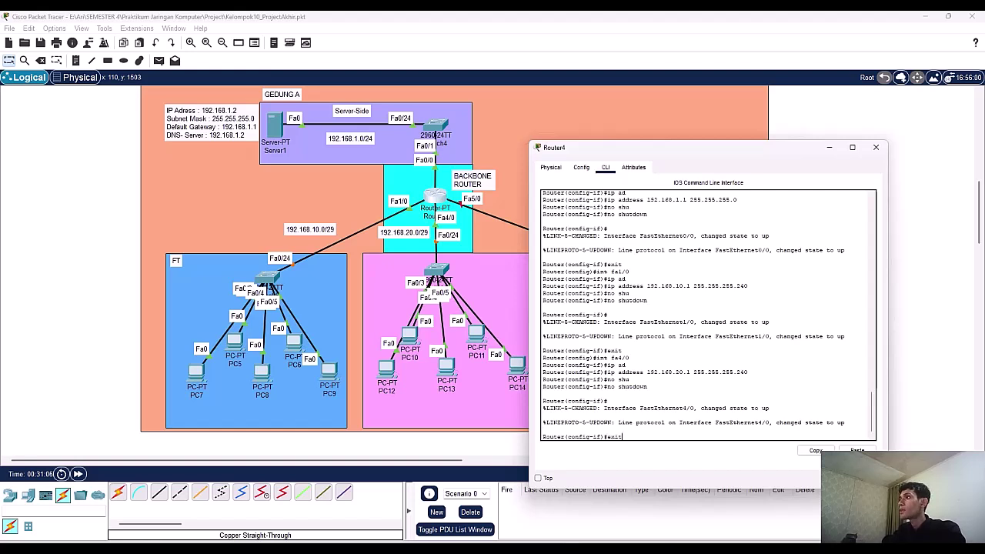
pyautogui.write('exit')
pyautogui.press('Return')
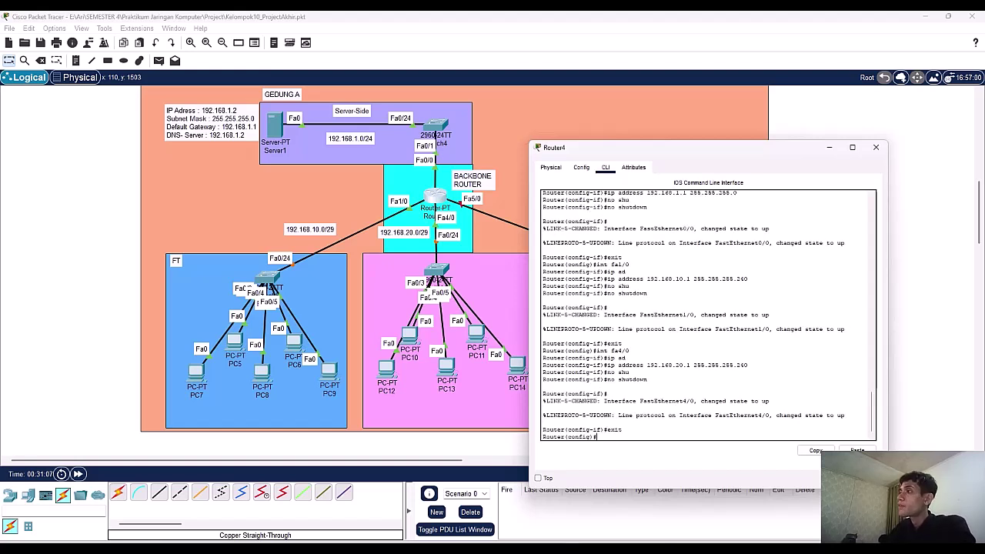
# Step: Assign interface fa5/0 the IP address 192.168.30.1 with subnet mask 255.255.255.0
pyautogui.write('int fa5/0')
pyautogui.press('Return')
pyautogui.write('ip ad')
pyautogui.press('Tab')
pyautogui.write('19')
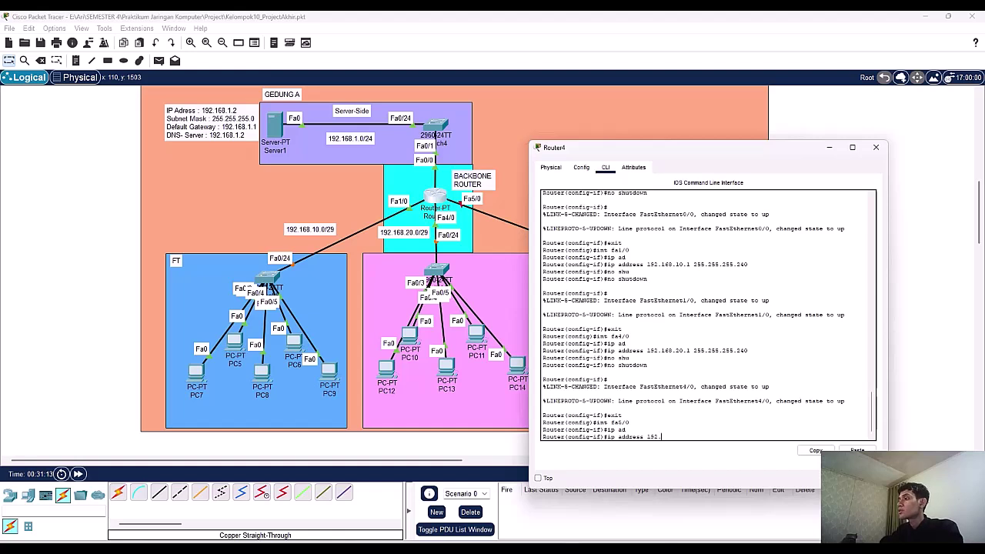
pyautogui.write('2.168.30.1 255.255.255')
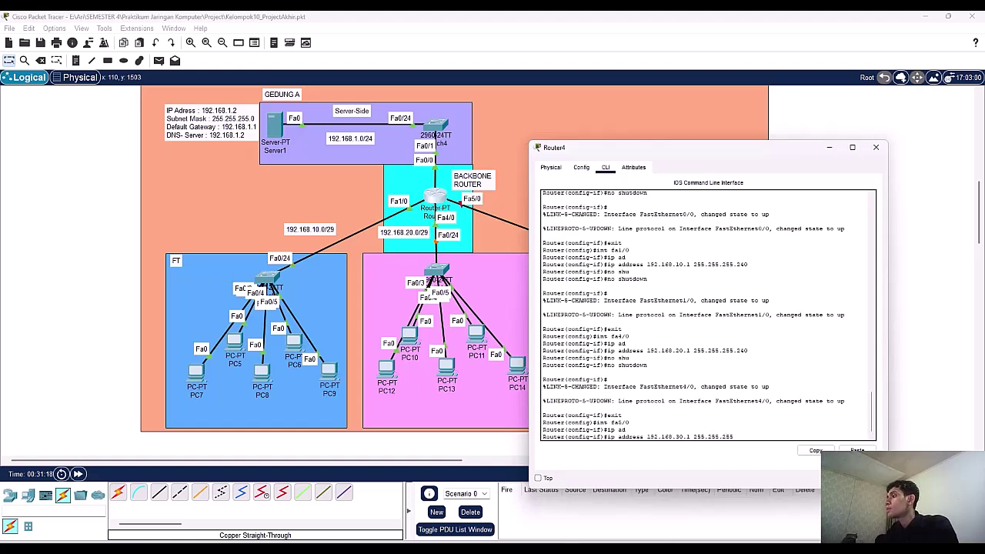
pyautogui.write('.0')
pyautogui.press('Return')
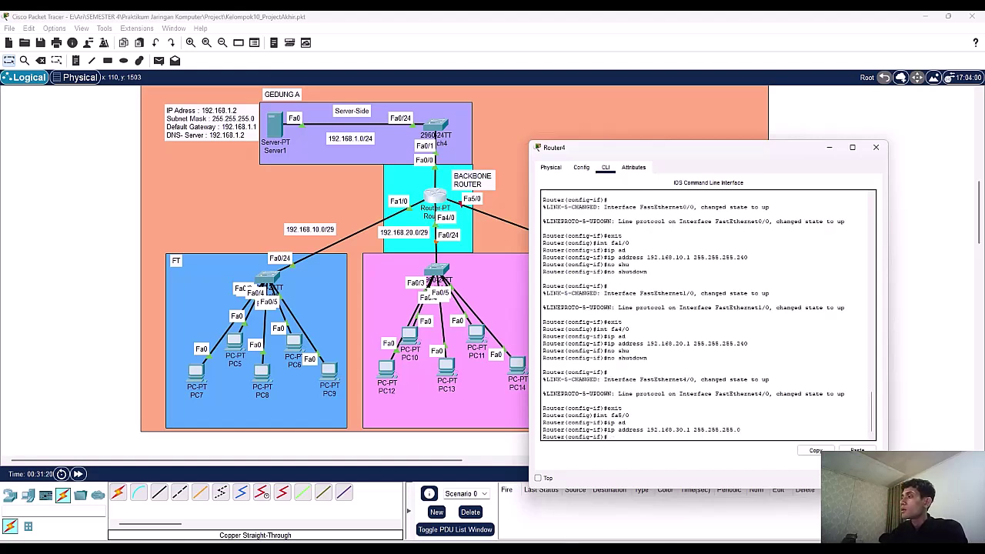
# Step: Reissue the IP address command on interface fa5/0 with the subnet mask changed to 255.255.255.240
pyautogui.press('Up')
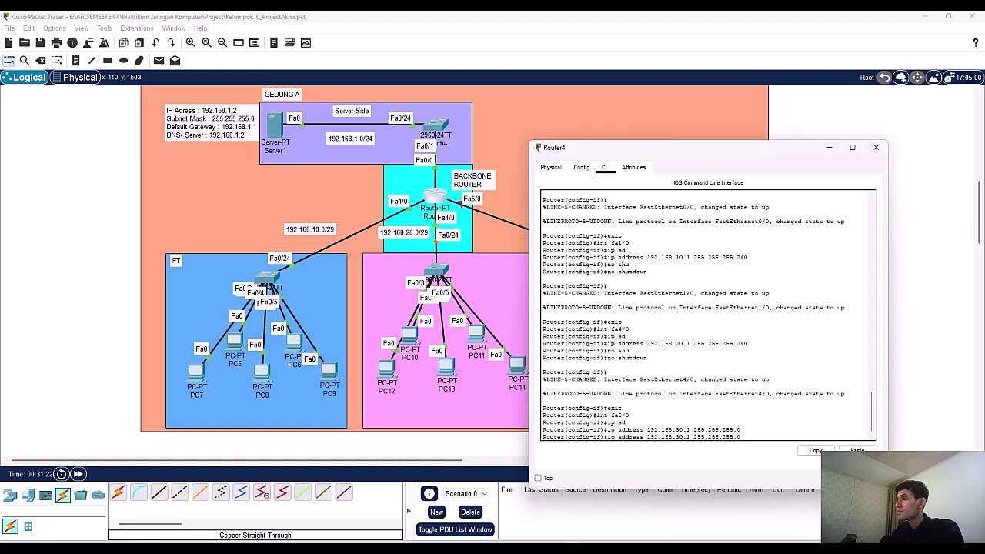
pyautogui.press('BackSpace')
pyautogui.write('240')
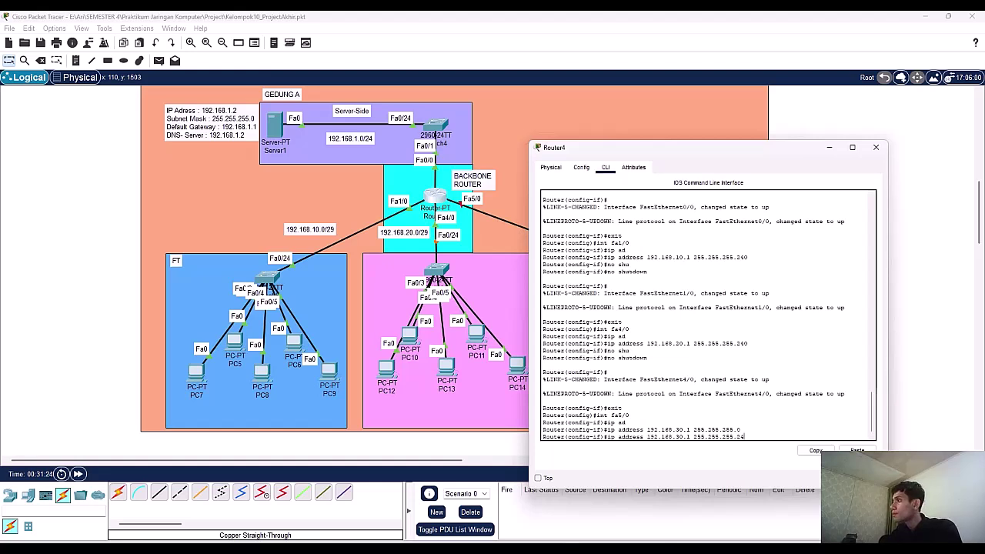
pyautogui.press('Return')
# Step: Enable interface fa5/0 with no shutdown and leave its configuration mode
pyautogui.write('no shu')
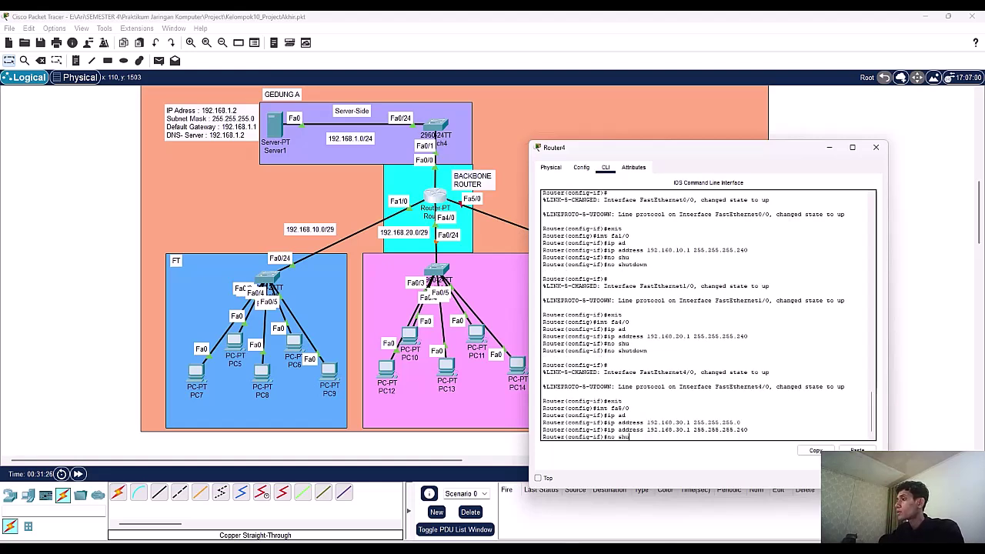
pyautogui.press('Tab')
pyautogui.press('Return')
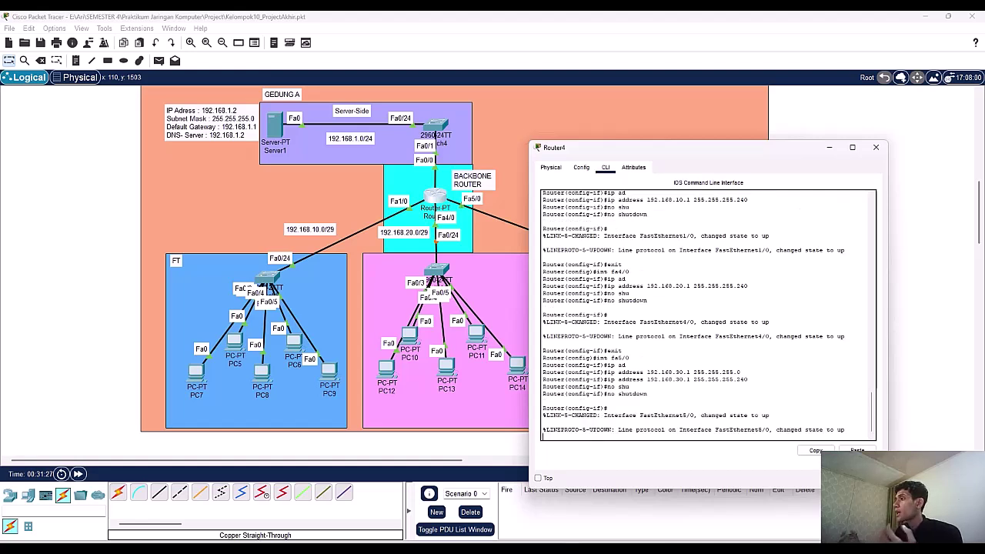
pyautogui.press('Return')
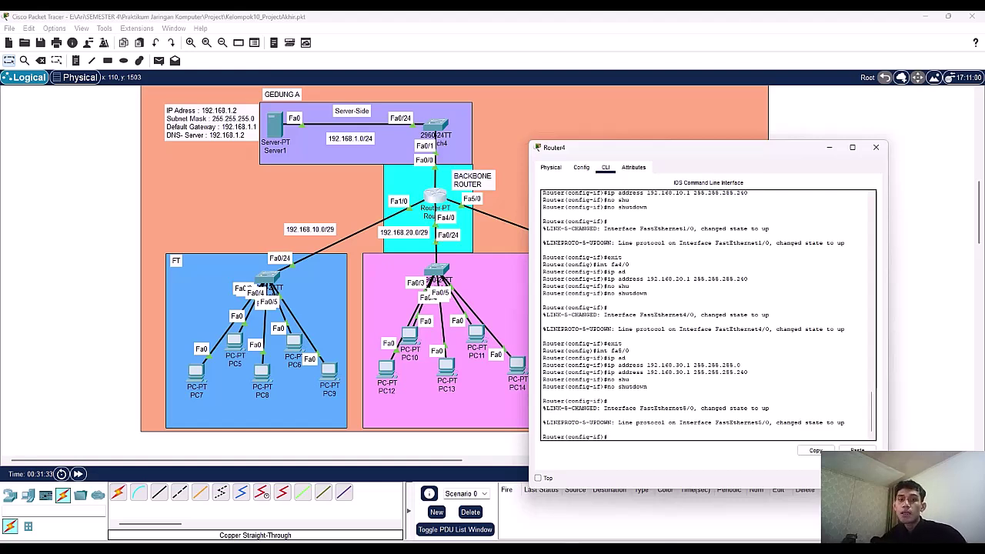
pyautogui.hotkey('alt', 'Tab')
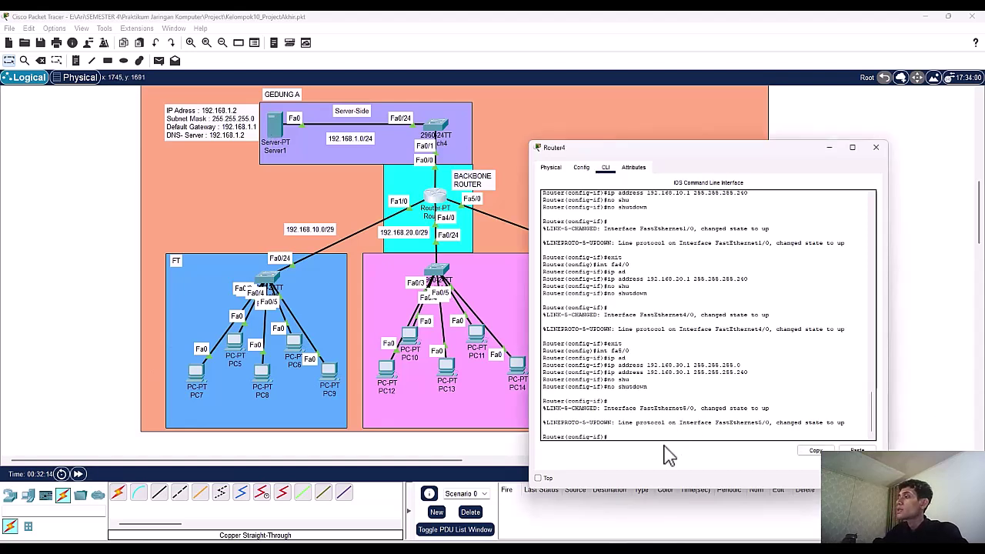
pyautogui.write('exit')
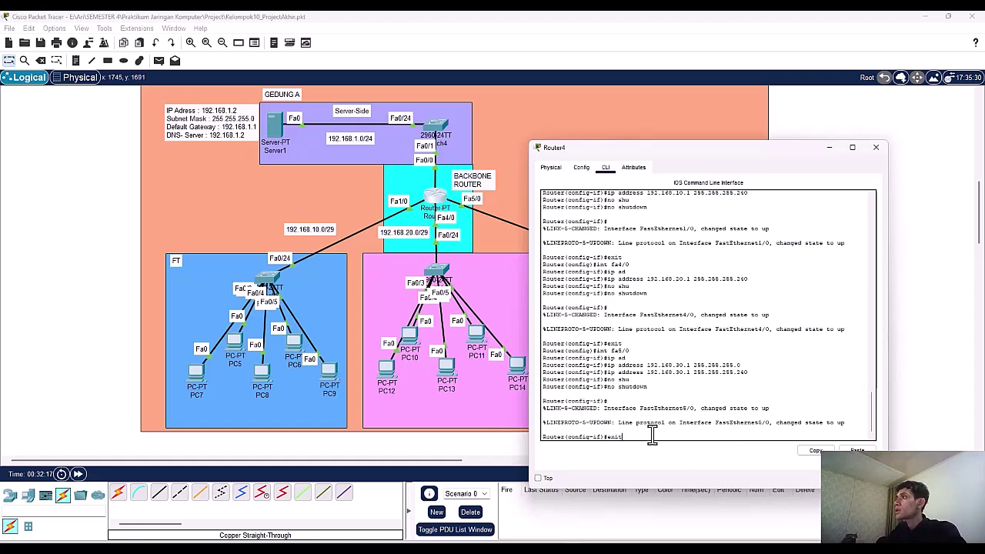
pyautogui.press('Return')
# Step: Set the DHCP helper address on interface fa1/0 to 192.168.1.2 and exit the interface configuration
pyautogui.write('int fa')
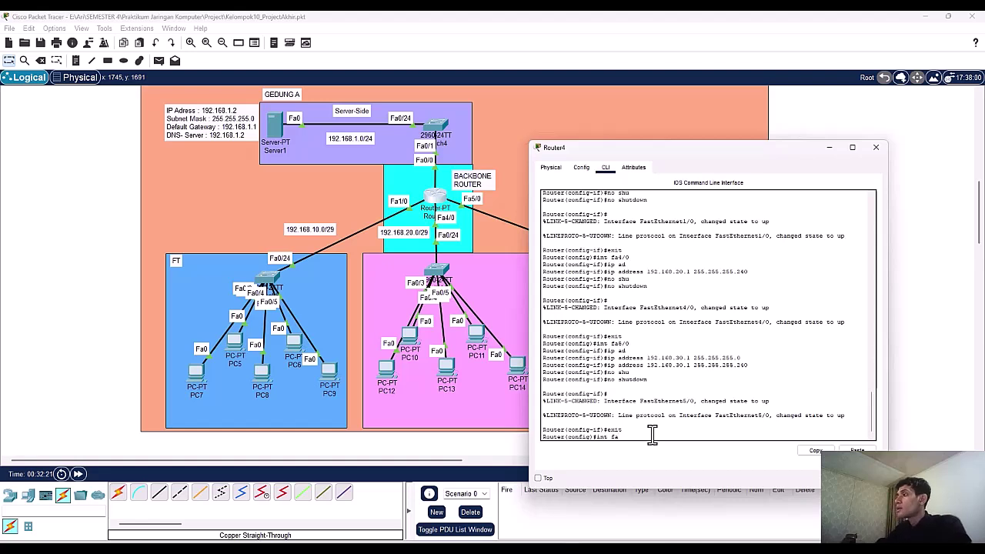
pyautogui.write('1/')
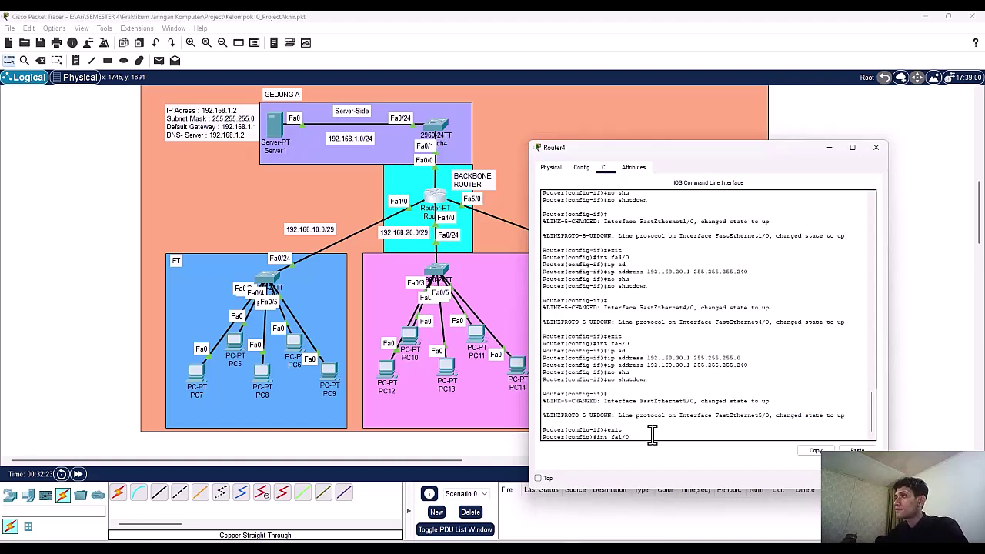
pyautogui.write('0')
pyautogui.press('Return')
pyautogui.write('ip help')
pyautogui.press('Tab')
pyautogui.write('192')
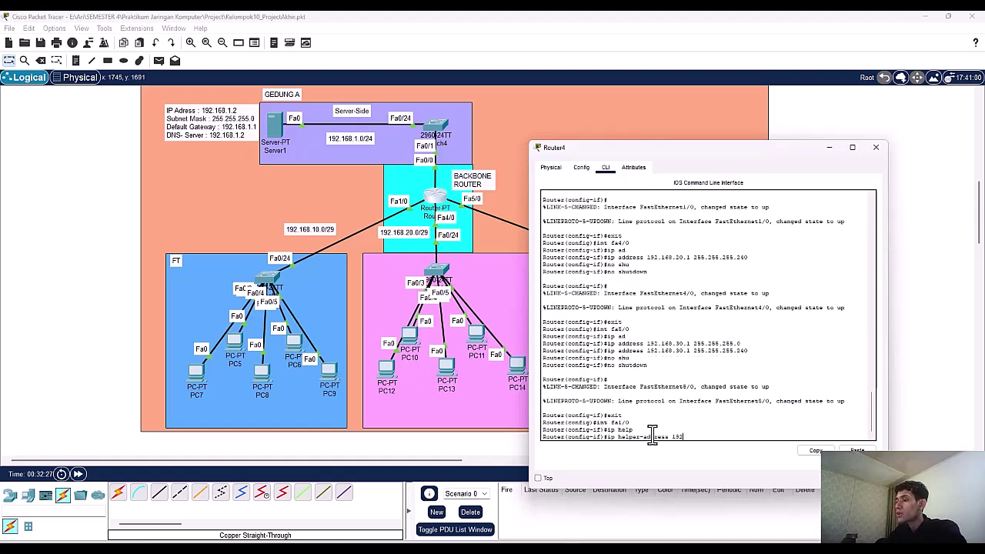
pyautogui.write('.168.1.2')
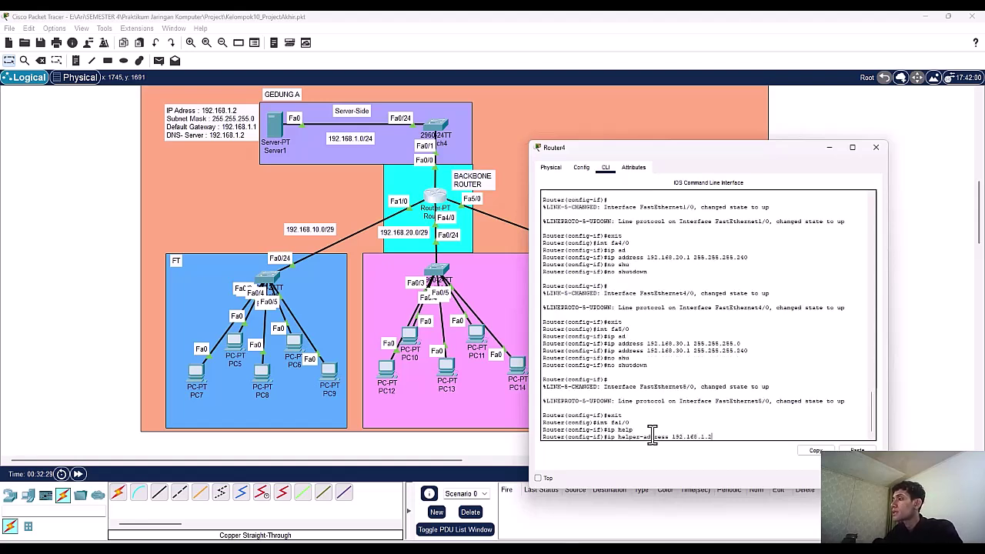
pyautogui.press('Return')
pyautogui.write('exit')
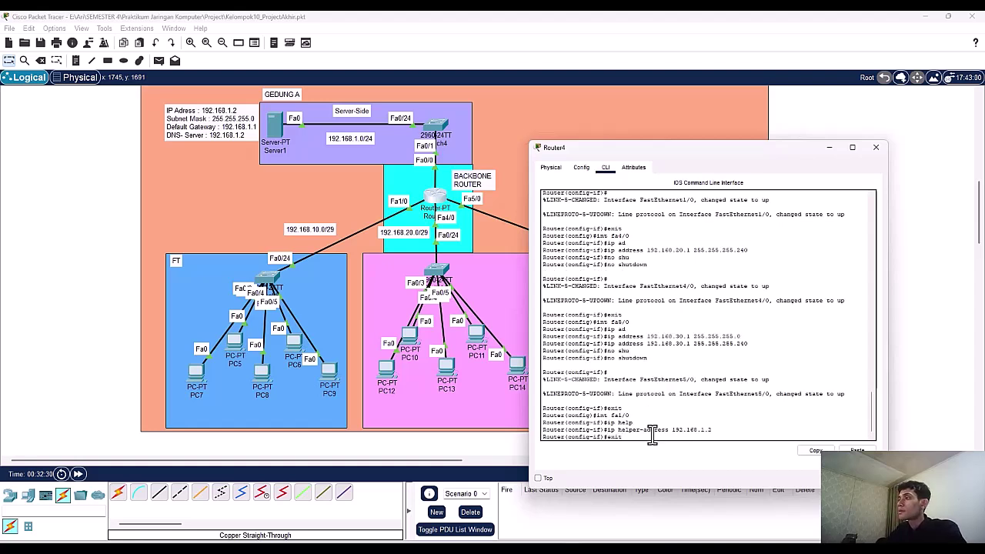
pyautogui.press('Return')
# Step: Set the DHCP helper address on interface fa4/0 to 192.168.1.2 and exit the interface configuration
pyautogui.write('int')
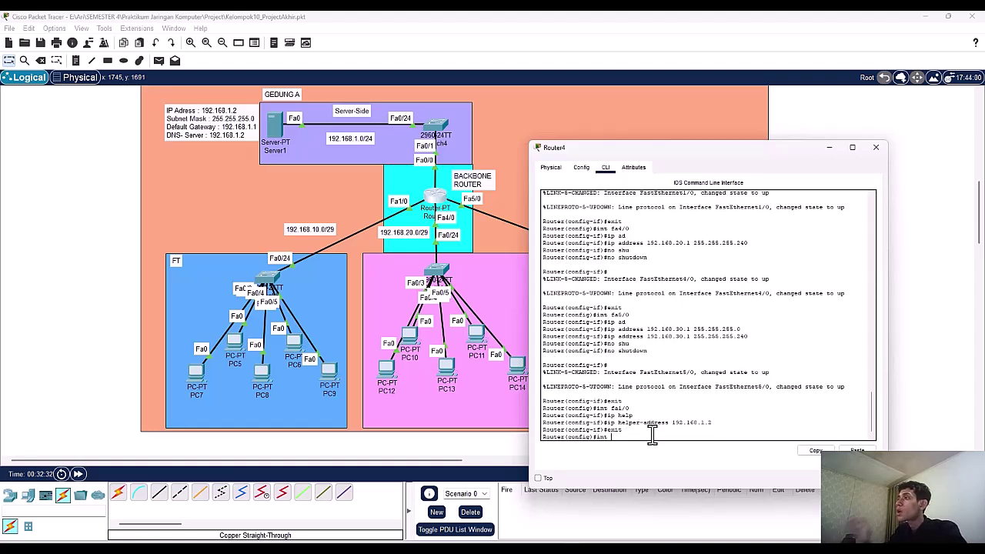
pyautogui.write(' fa')
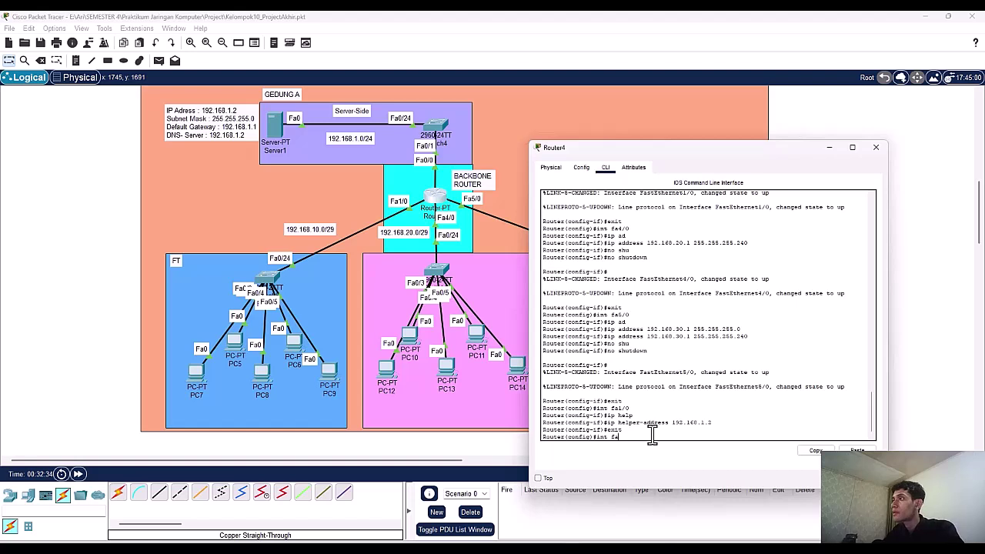
pyautogui.write('4/')
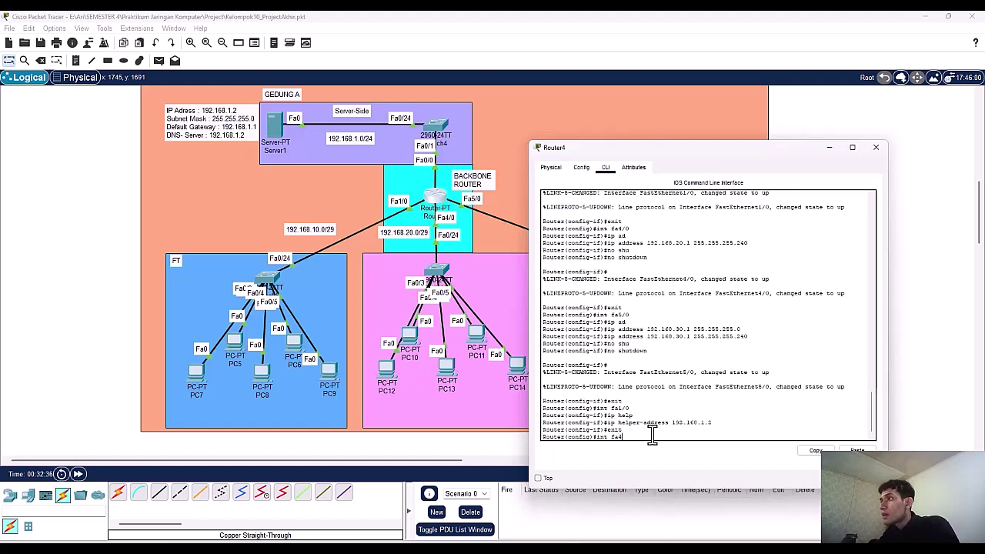
pyautogui.write('0')
pyautogui.press('Return')
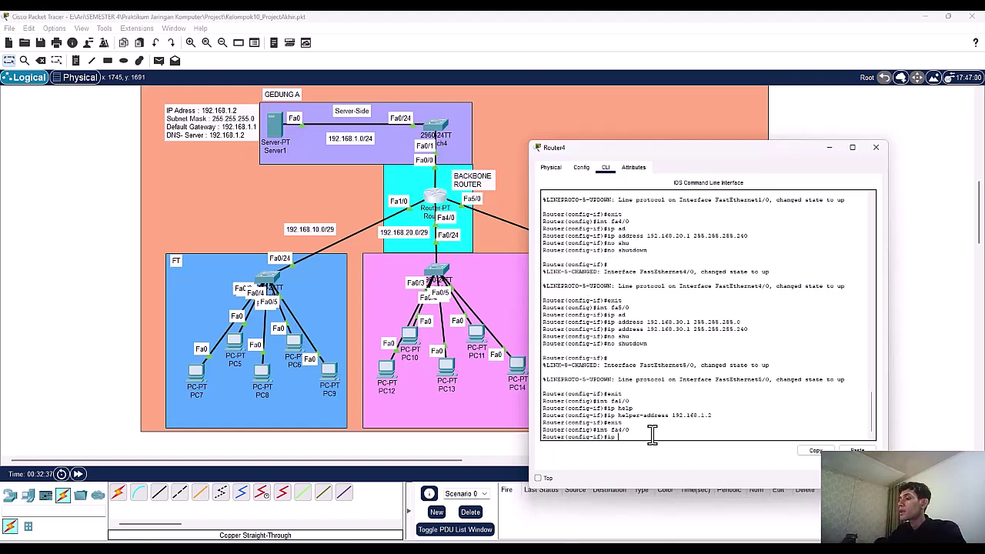
pyautogui.write('p')
pyautogui.press('Tab')
pyautogui.write('p')
pyautogui.press('Tab')
pyautogui.write('192.168.1.')
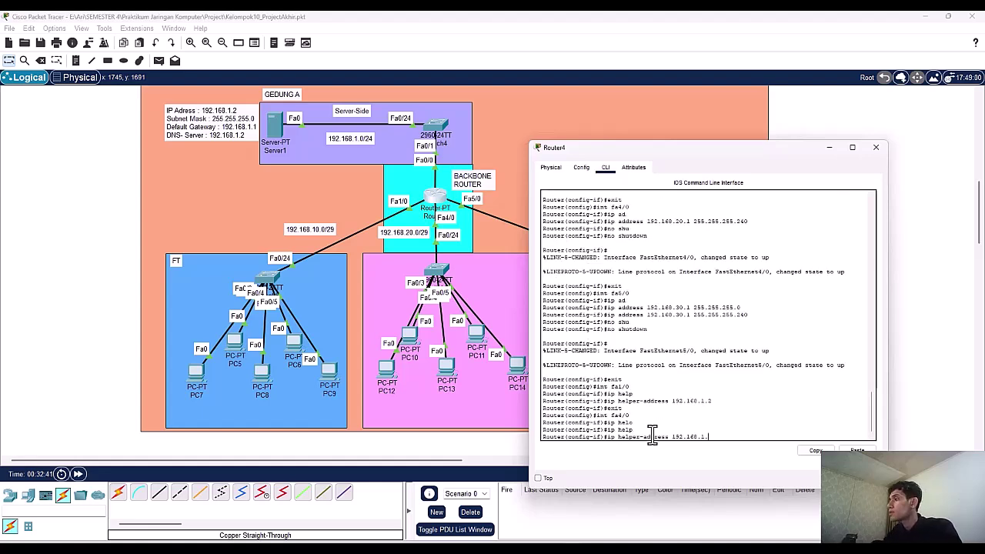
pyautogui.write('2')
pyautogui.press('Return')
pyautogui.press('Return')
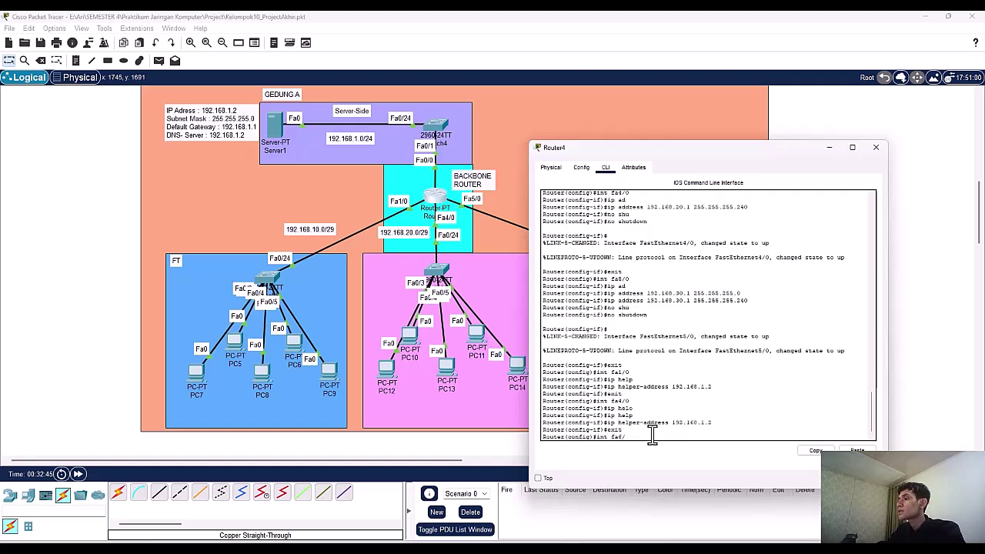
# Step: Set the DHCP helper address on interface fa5/0 to 192.168.1.2
pyautogui.write('int fa5/0')
pyautogui.press('Return')
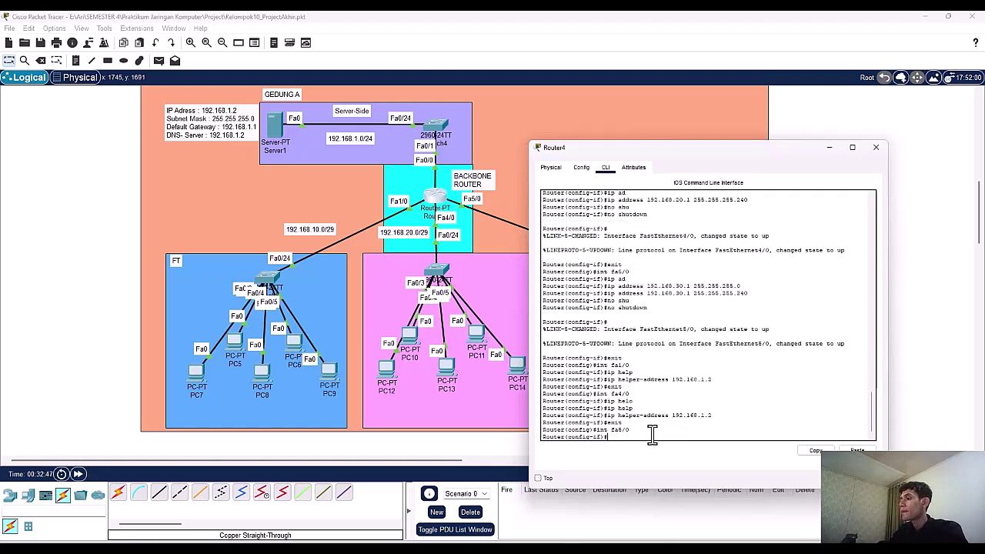
pyautogui.write('ip help')
pyautogui.press('Tab')
pyautogui.write('192.1')
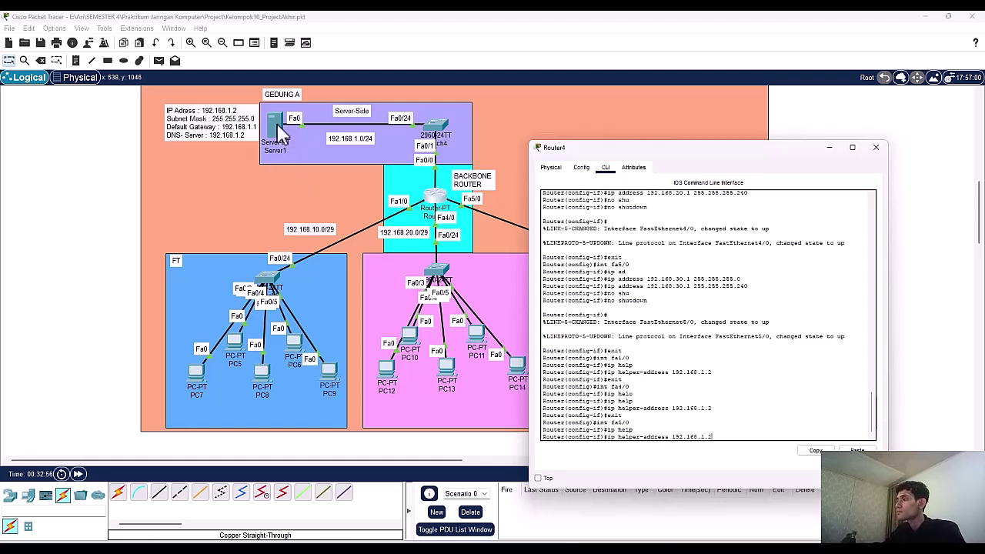
pyautogui.press('Return')
# Step: Save the router configuration with do wr, exit the interface configuration and close the router window
pyautogui.write('do wr')
pyautogui.press('Return')
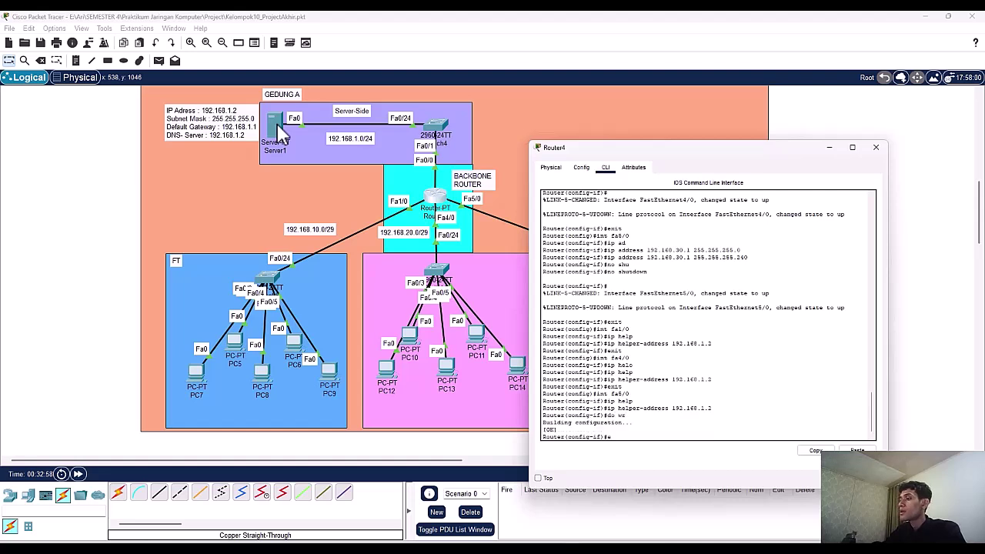
pyautogui.write('exit')
pyautogui.press('Return')
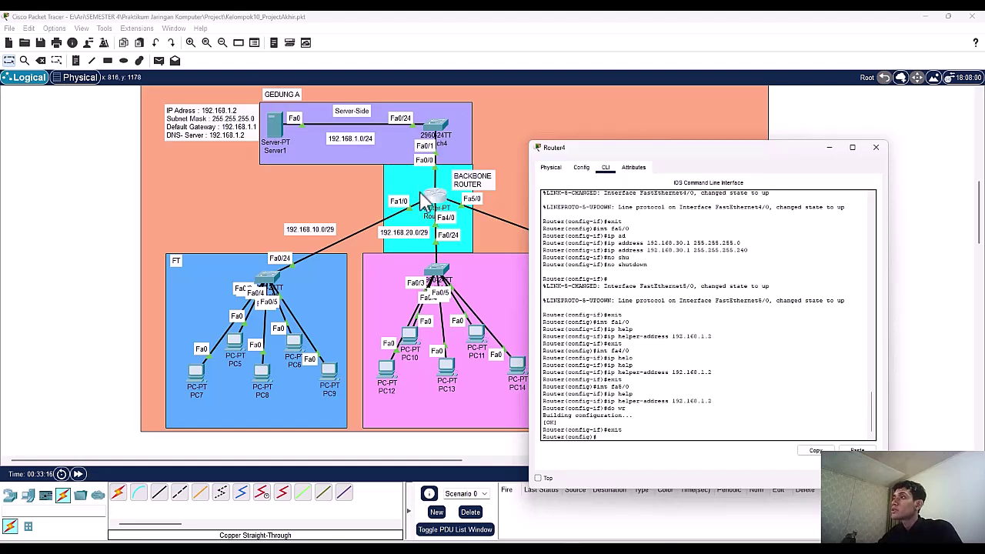
pyautogui.click(135, 196)
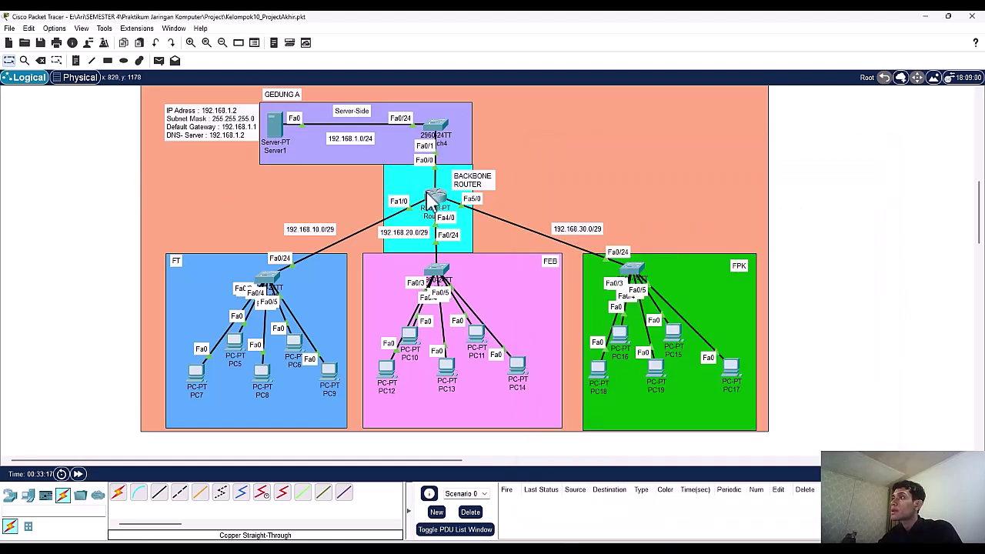
# Step: Set PC7 in the FT area to DHCP addressing, requesting the lease again via Static, and close its window
pyautogui.moveTo(444, 204)
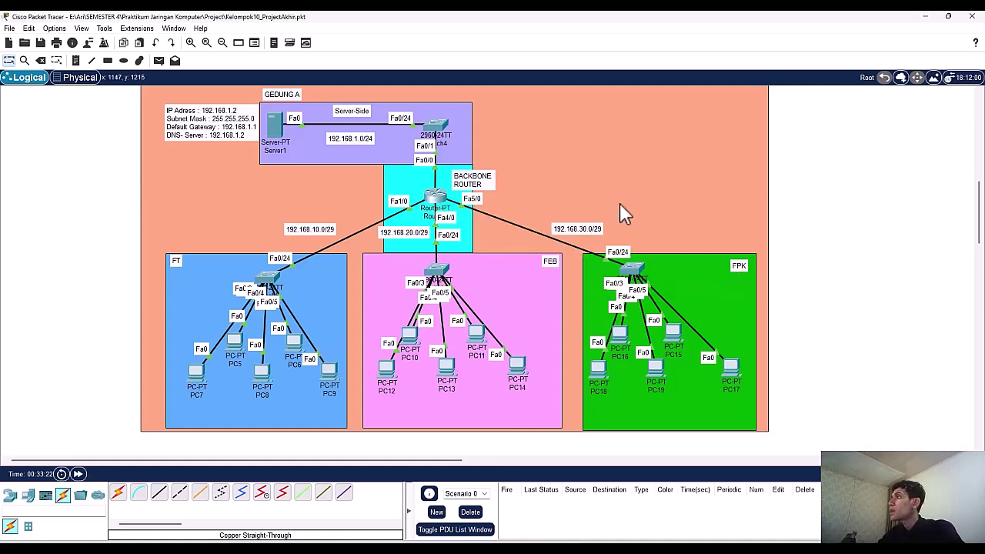
pyautogui.click(198, 375)
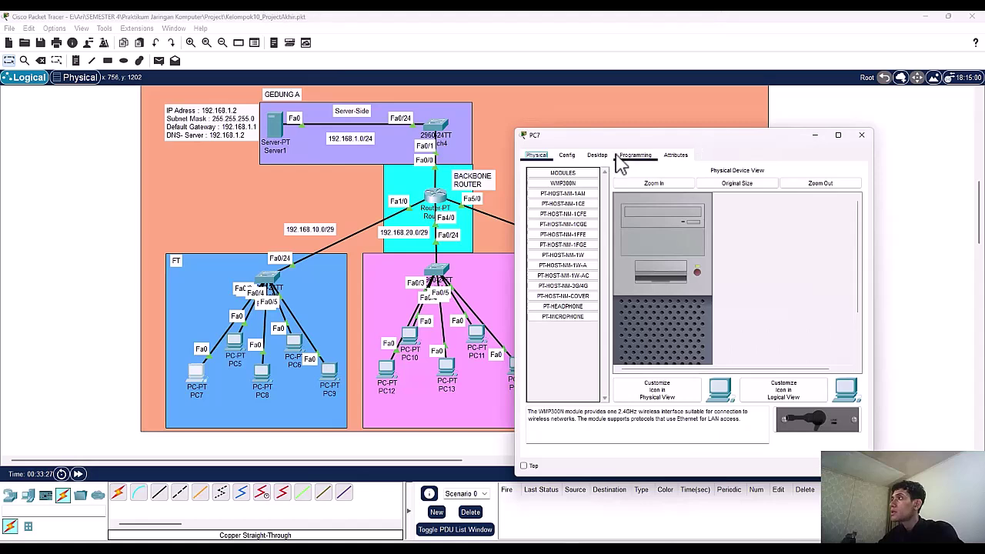
pyautogui.click(608, 156)
pyautogui.click(569, 186)
pyautogui.click(546, 215)
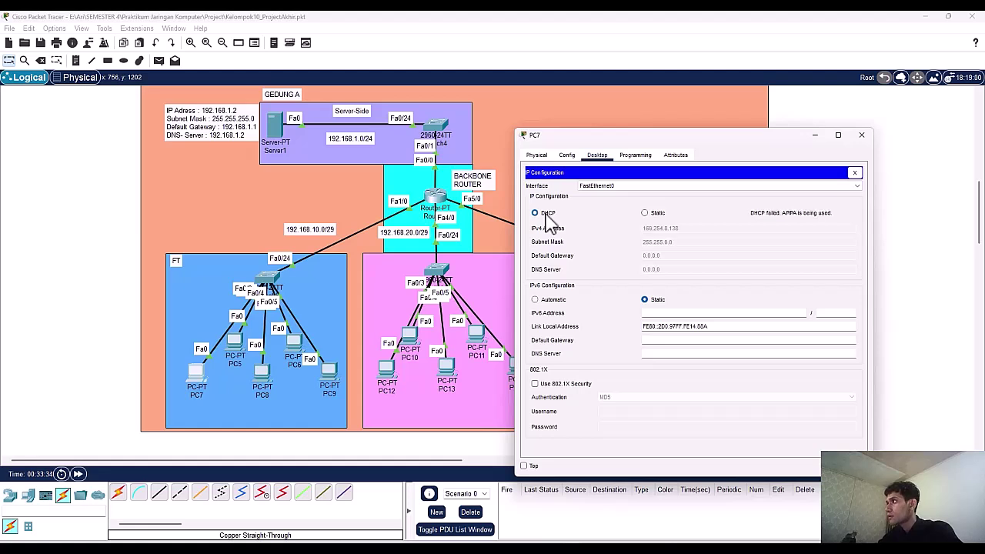
pyautogui.click(648, 214)
pyautogui.click(548, 215)
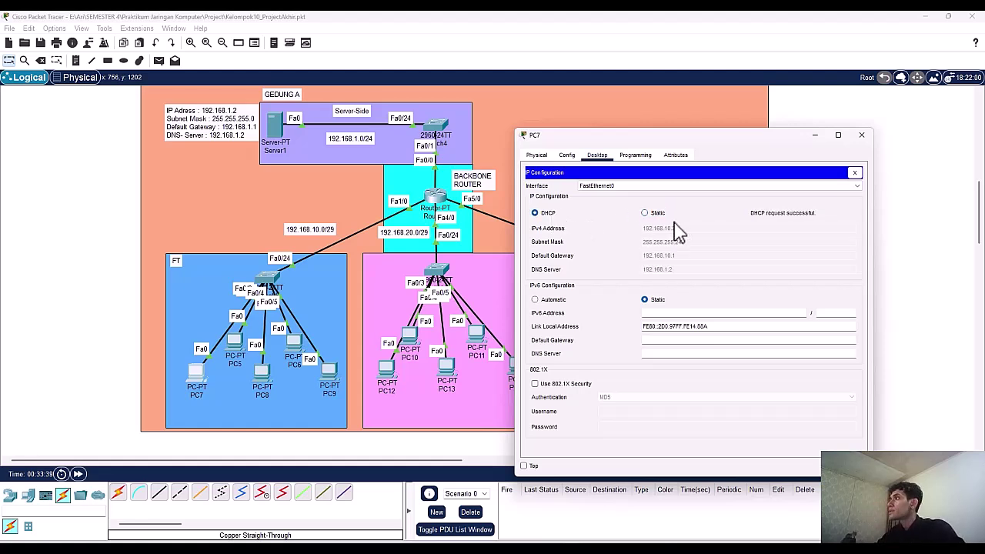
pyautogui.click(862, 135)
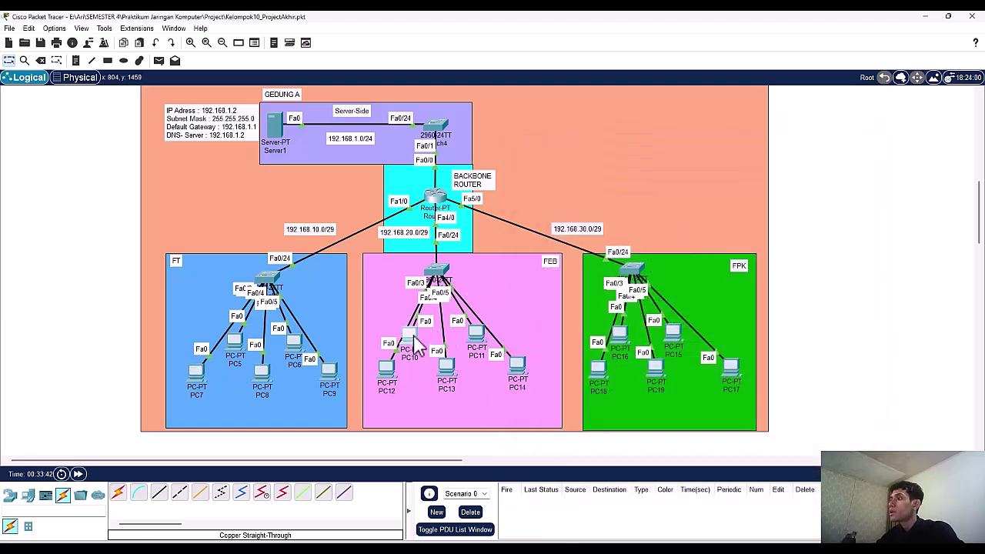
# Step: Set PC10 in the FEB area to obtain its IPv4 configuration by DHCP and close its window
pyautogui.click(409, 335)
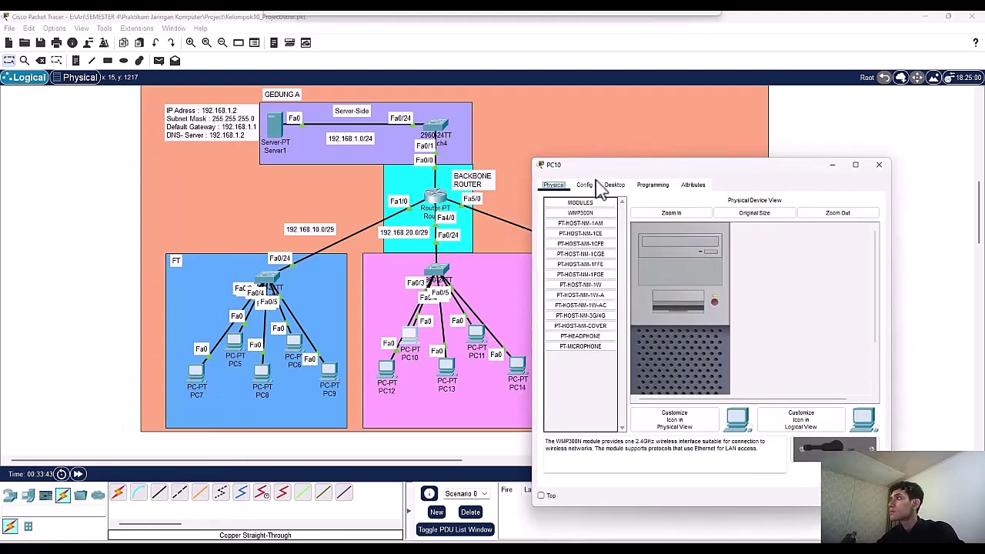
pyautogui.click(613, 185)
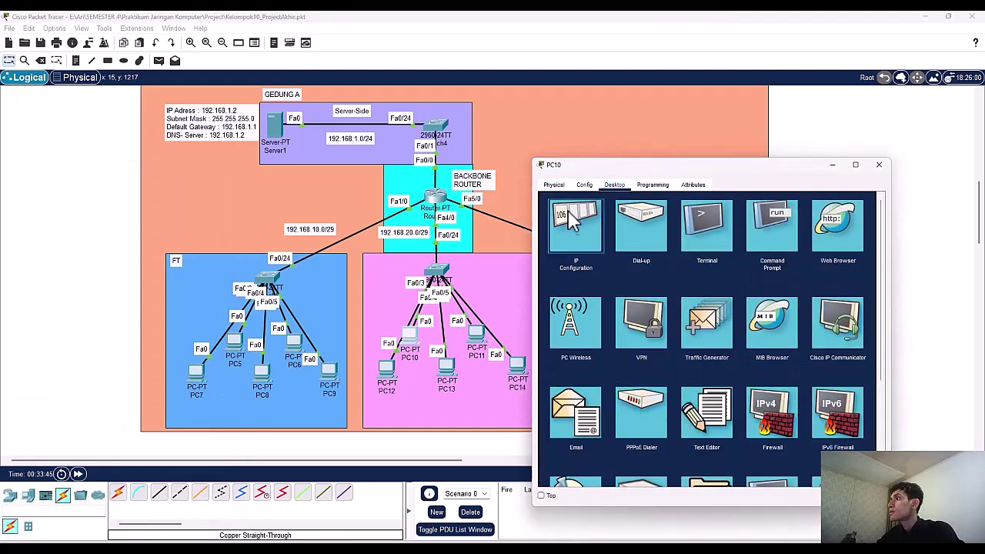
pyautogui.click(577, 223)
pyautogui.click(552, 242)
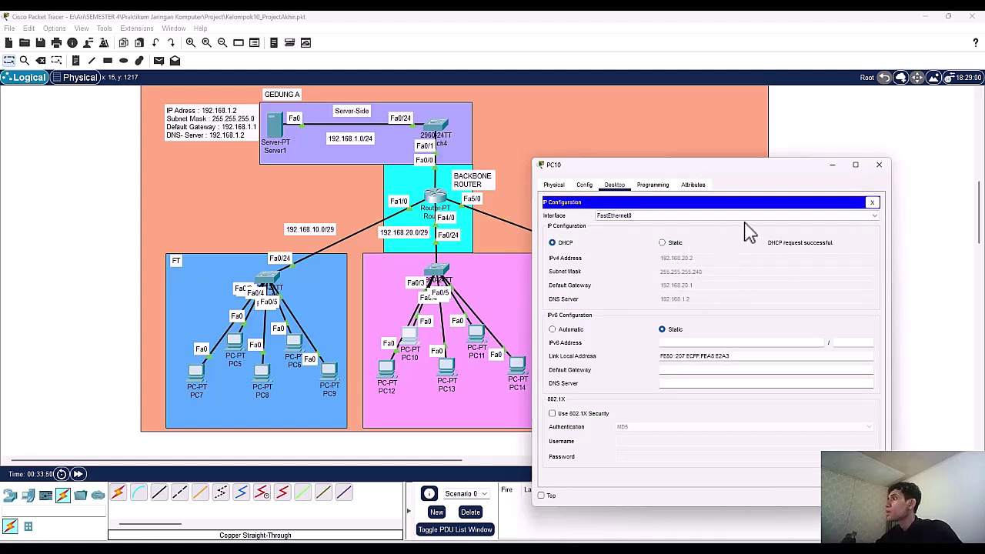
pyautogui.click(878, 166)
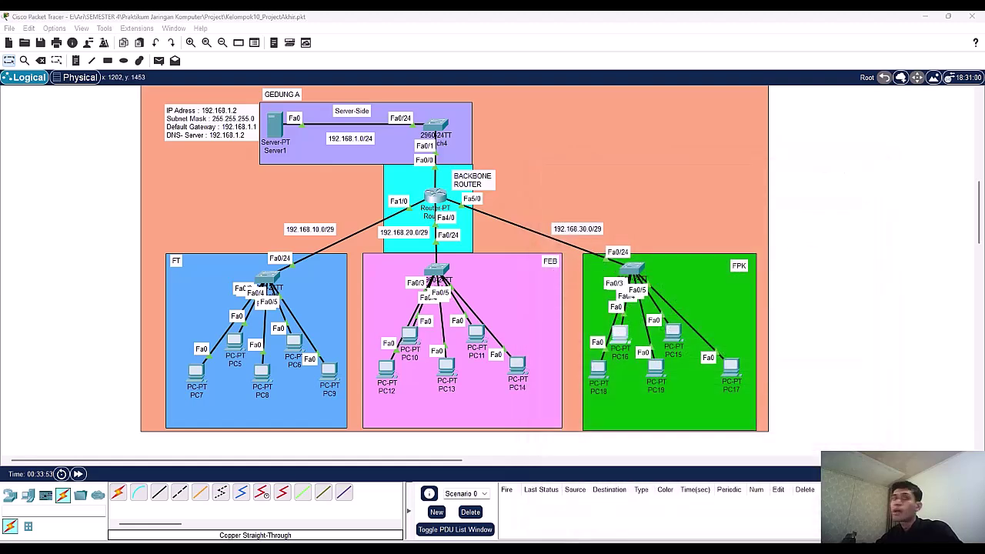
# Step: Set PC16 in the FPK area to obtain its IPv4 configuration by DHCP and close its window
pyautogui.click(620, 336)
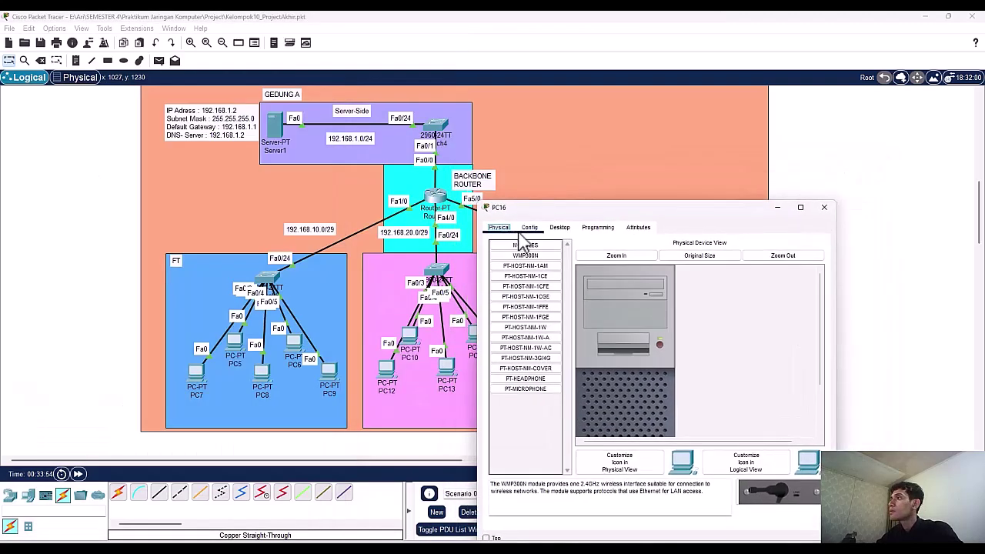
pyautogui.click(530, 228)
pyautogui.click(560, 229)
pyautogui.click(516, 271)
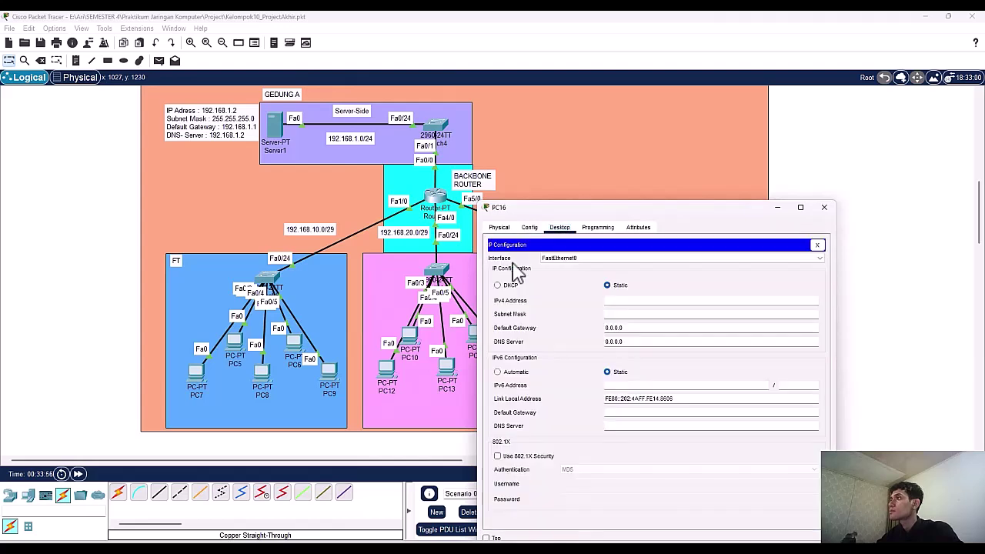
pyautogui.click(508, 286)
pyautogui.moveTo(666, 204); pyautogui.dragTo(923, 172)
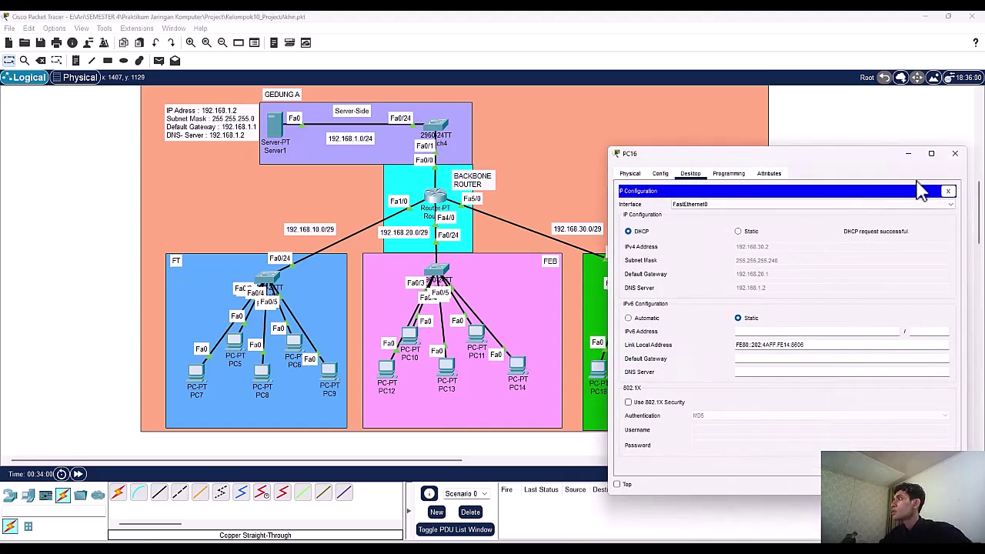
pyautogui.click(956, 153)
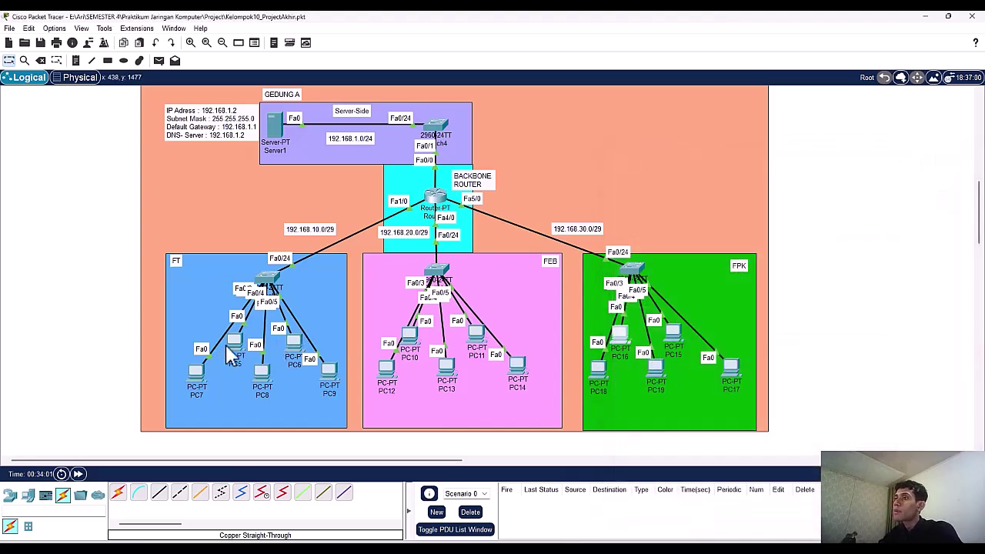
# Step: Open the Command Prompt on PC5 in the FT area and ping 192.168.1.2
pyautogui.click(229, 344)
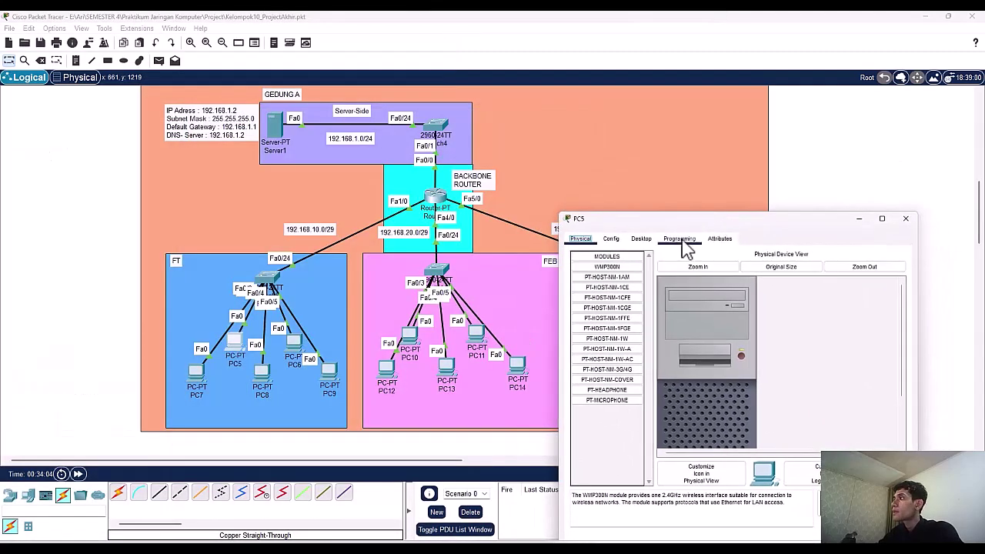
pyautogui.click(680, 240)
pyautogui.click(642, 240)
pyautogui.click(731, 275)
pyautogui.click(896, 257)
pyautogui.click(827, 292)
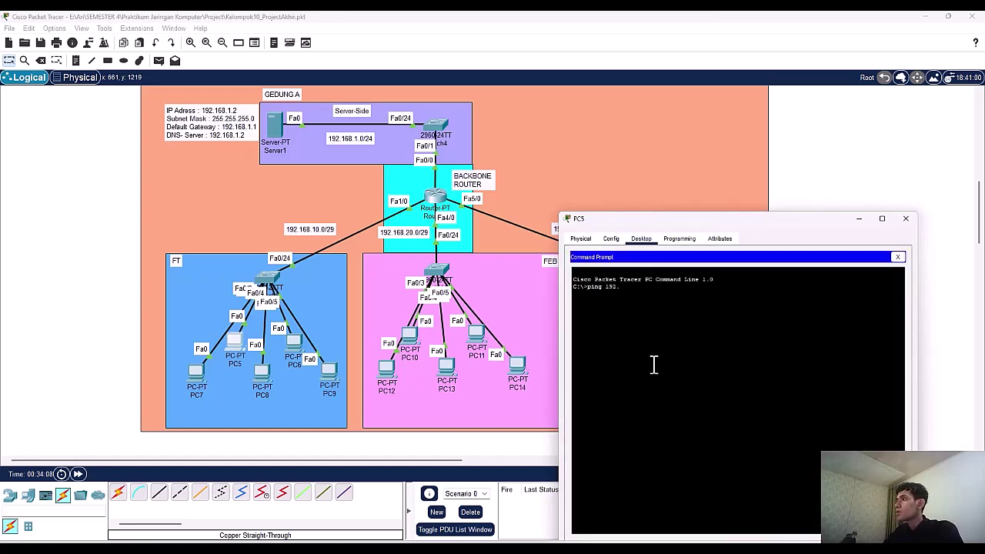
pyautogui.write('ping 192.168.1.2')
pyautogui.press('Return')
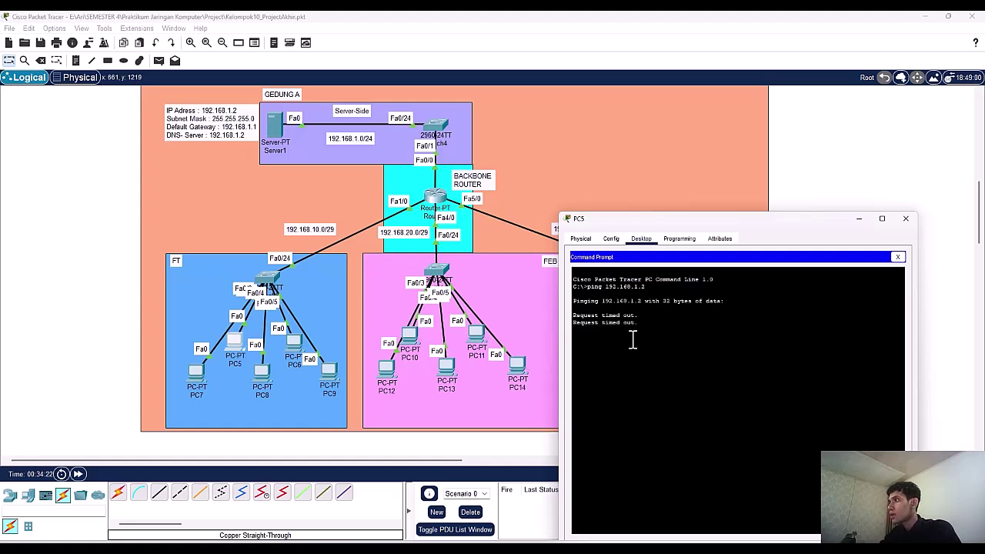
# Step: Interrupt the running ping on PC5 and ping 192.168.1.1 instead
pyautogui.hotkey('ctrl', 'c')
pyautogui.press('Up')
pyautogui.press('Return')
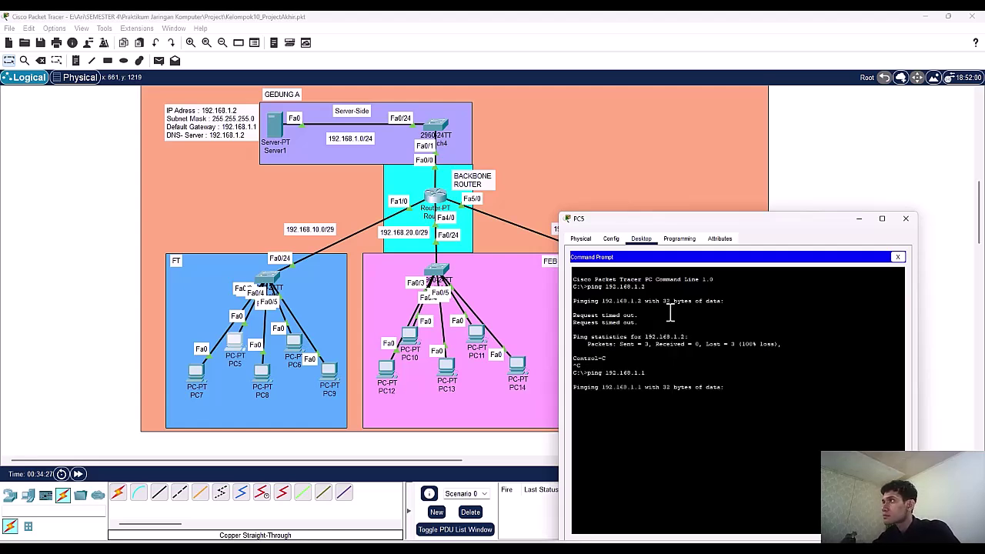
# Step: Interrupt the ping to 192.168.1.1 and ping 192.168.1.2 again from PC5
pyautogui.hotkey('ctrl', 'c')
pyautogui.press('Up')
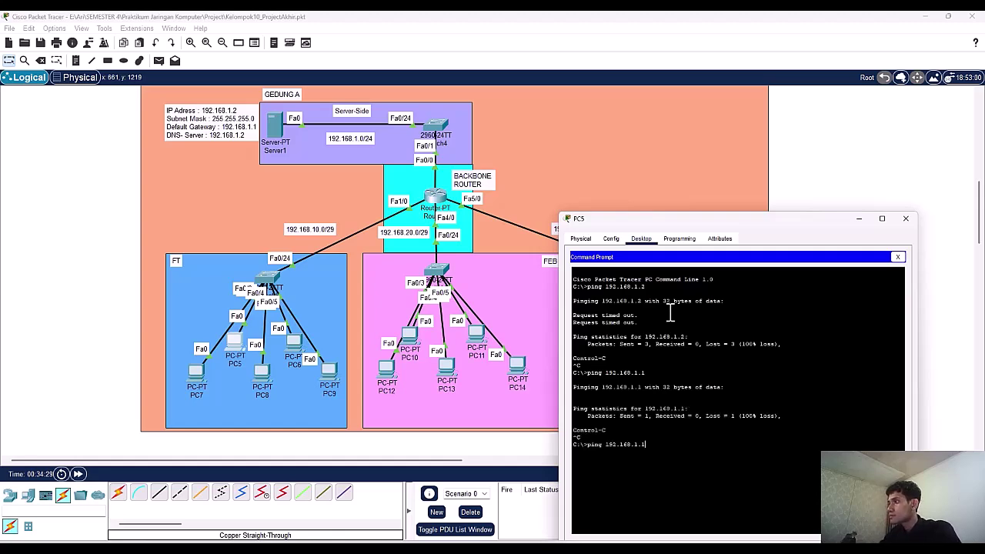
pyautogui.write('2')
pyautogui.press('Return')
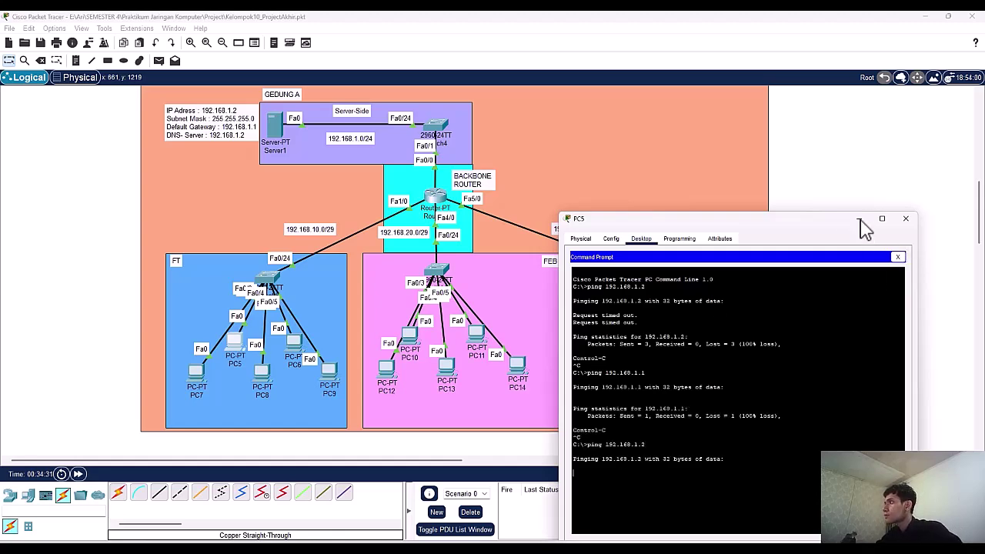
# Step: Open PC5's IP Configuration, switch its IPv4 addressing to DHCP and close the configuration
pyautogui.moveTo(829, 220); pyautogui.dragTo(851, 141)
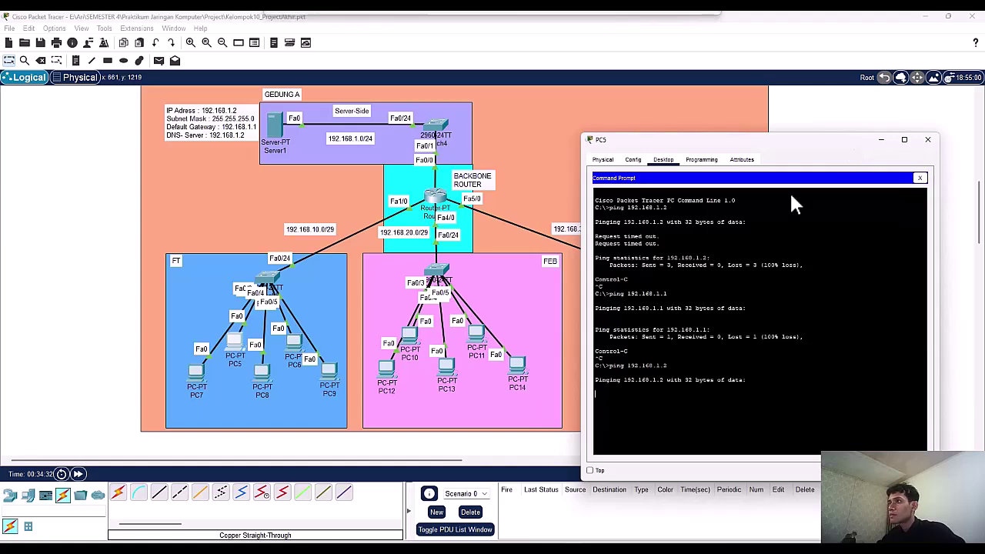
pyautogui.click(632, 159)
pyautogui.click(663, 160)
pyautogui.click(921, 178)
pyautogui.click(642, 202)
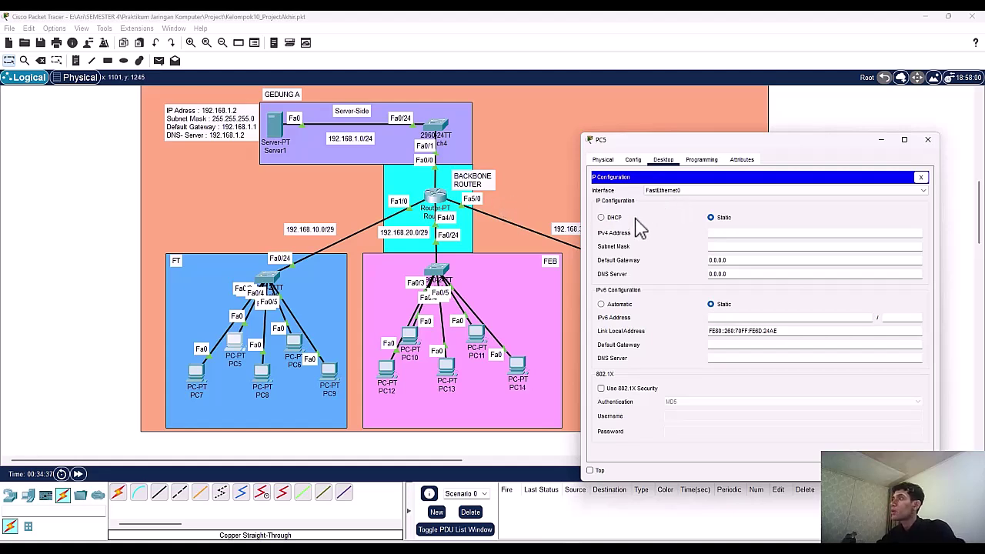
pyautogui.click(604, 218)
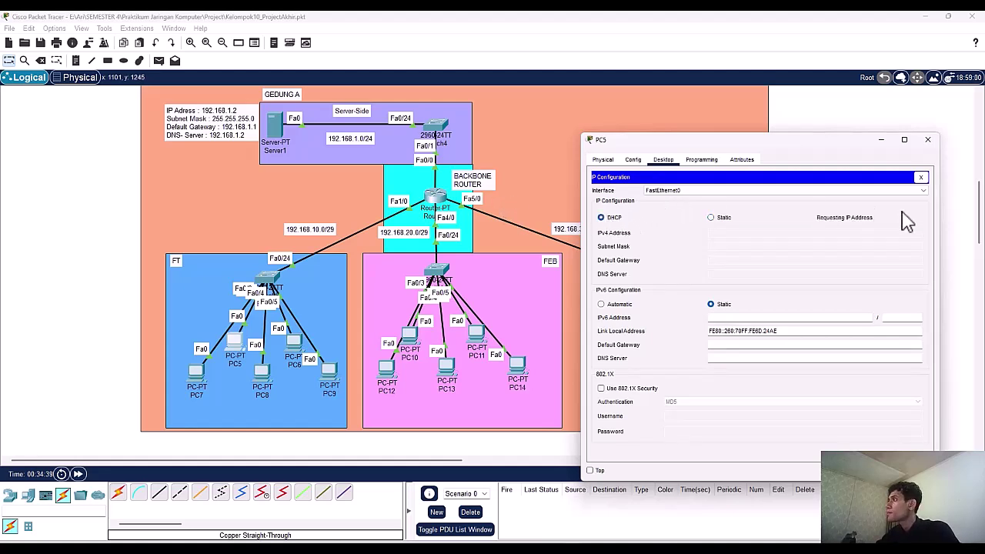
pyautogui.click(920, 177)
# Step: Repeat the ping from PC5 to 192.168.1.2, correcting the misspelled command, and close the PC5 window
pyautogui.click(829, 200)
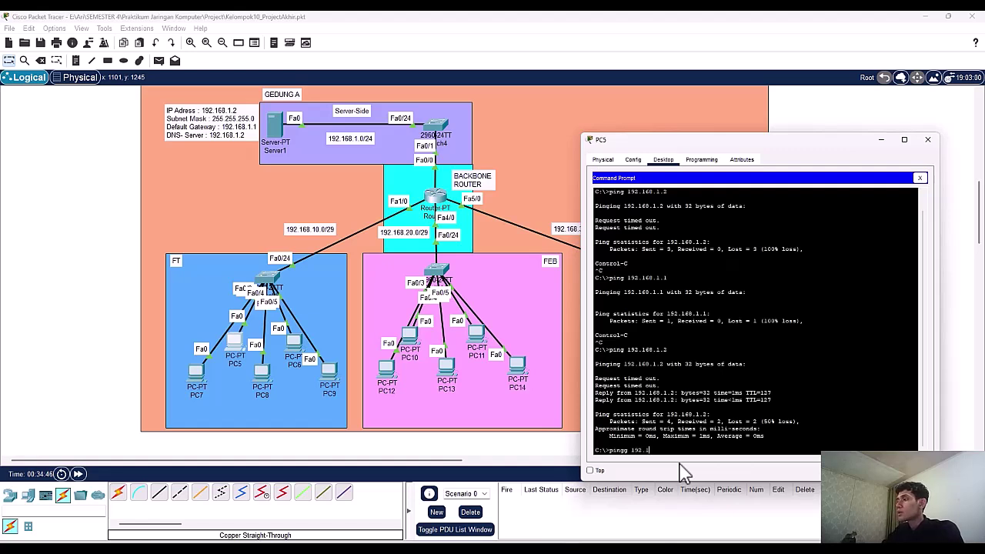
pyautogui.press('Return')
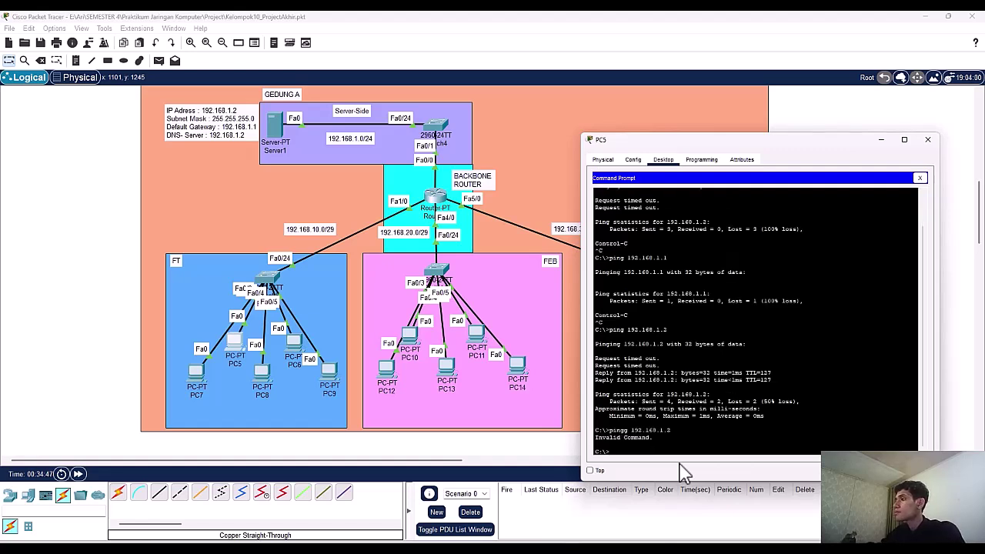
pyautogui.press('Up')
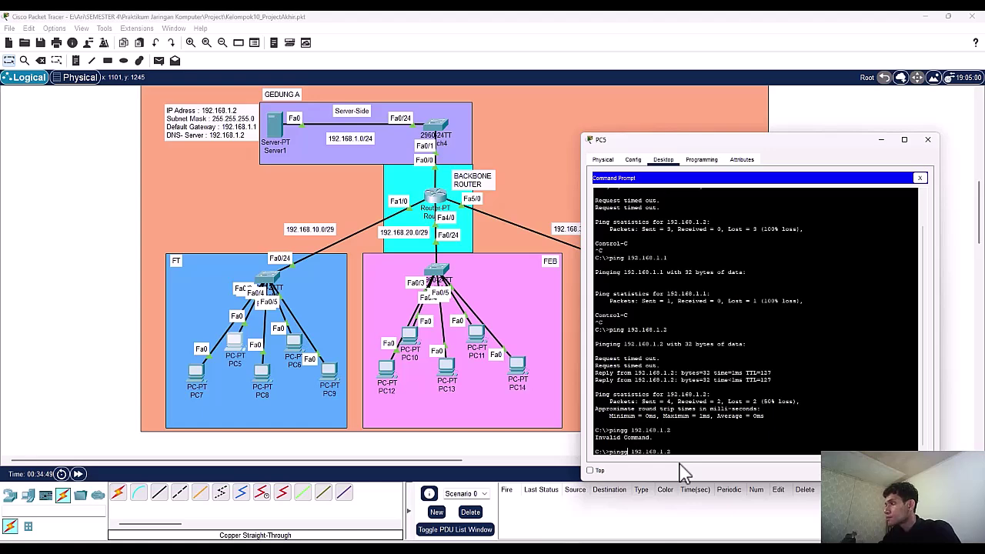
pyautogui.press('BackSpace')
pyautogui.press('Return')
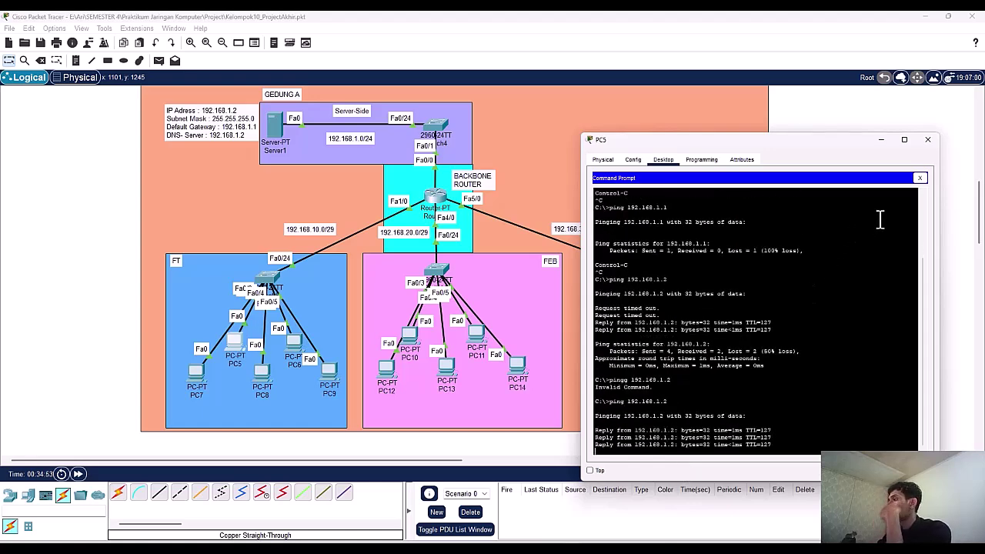
pyautogui.click(928, 139)
# Step: Open PC10 in the FEB area and check its IP Configuration
pyautogui.click(414, 336)
pyautogui.moveTo(61, 145); pyautogui.dragTo(800, 160)
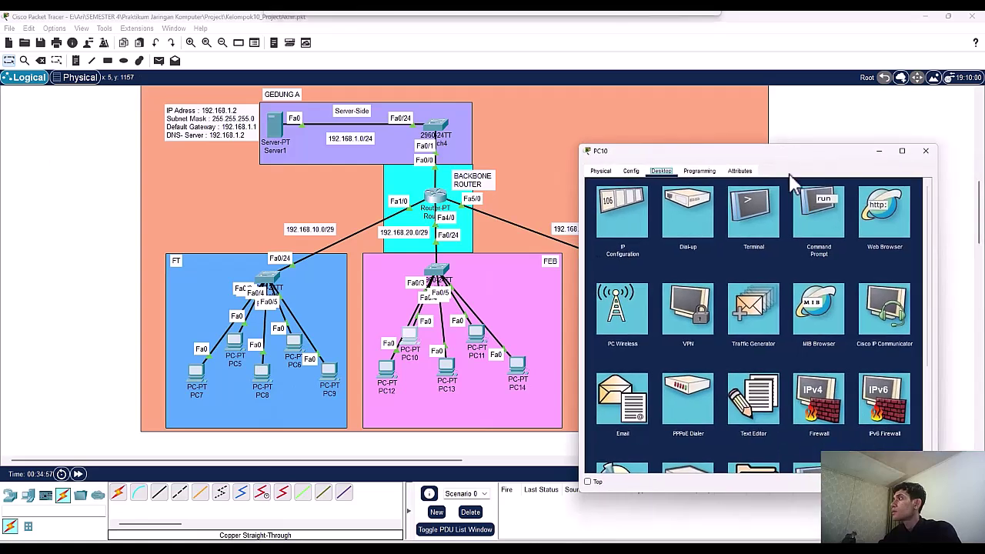
pyautogui.click(821, 230)
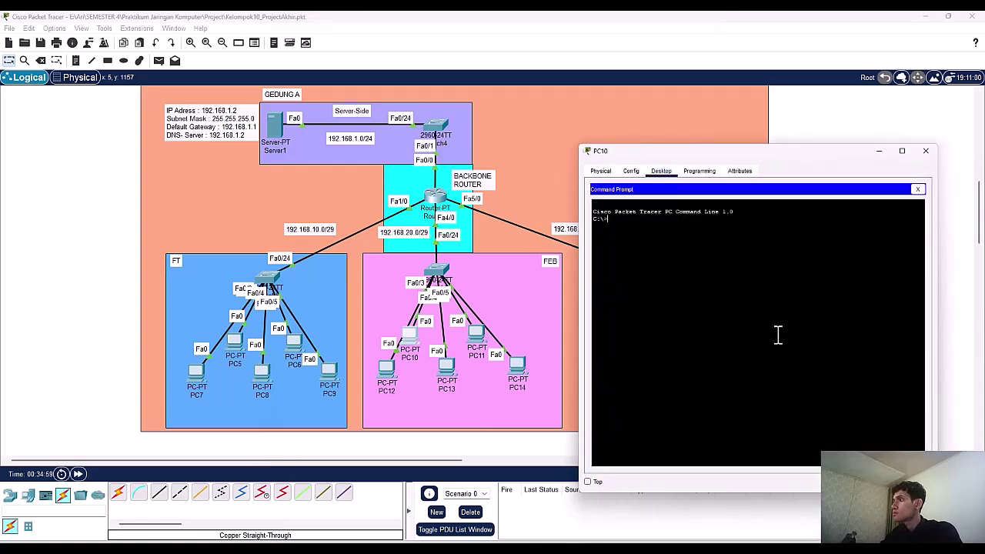
pyautogui.click(917, 189)
pyautogui.click(613, 210)
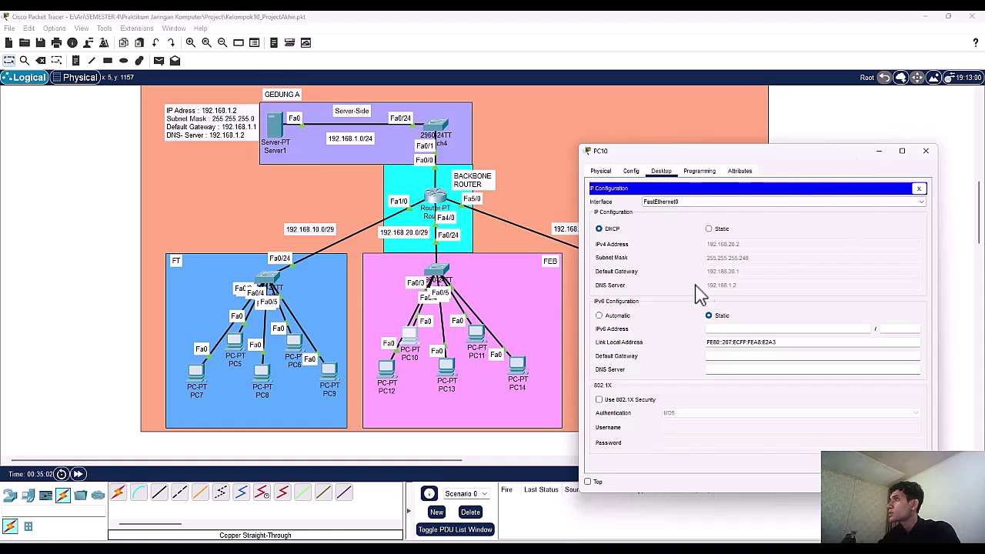
pyautogui.click(918, 189)
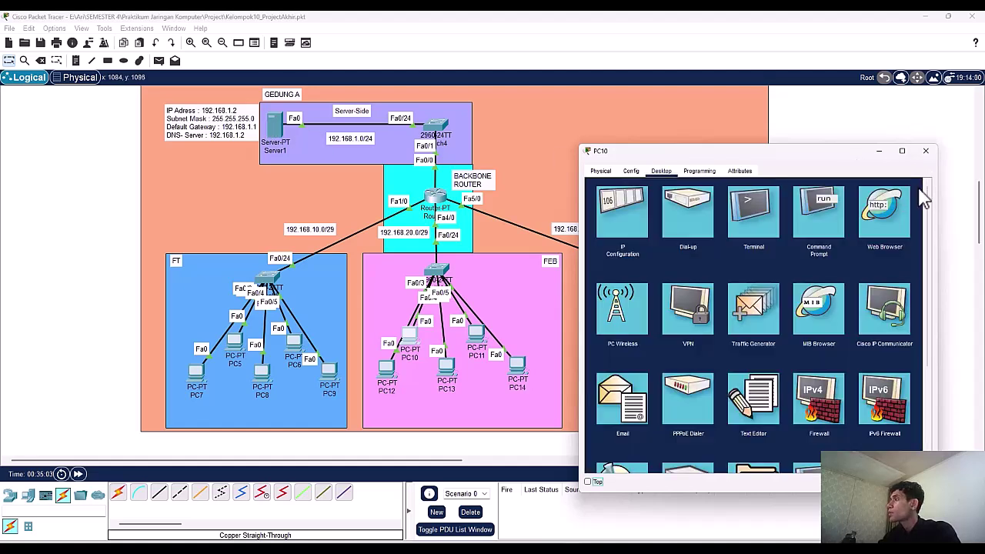
# Step: Ping the server at 192.168.1.2 from PC10's Command Prompt, and close the prompt and the PC10 window
pyautogui.click(816, 205)
pyautogui.write('p')
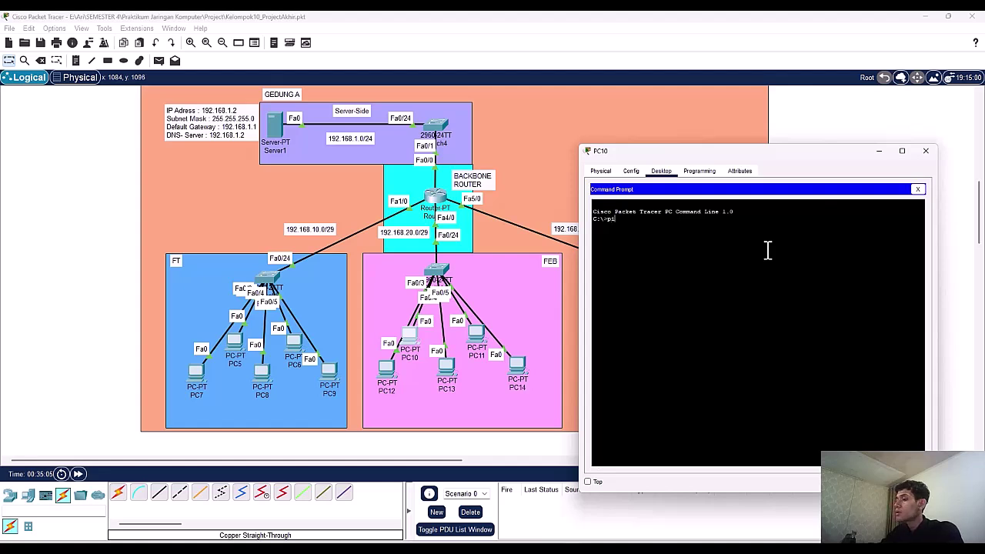
pyautogui.write('ing 192.168.1.2')
pyautogui.press('Return')
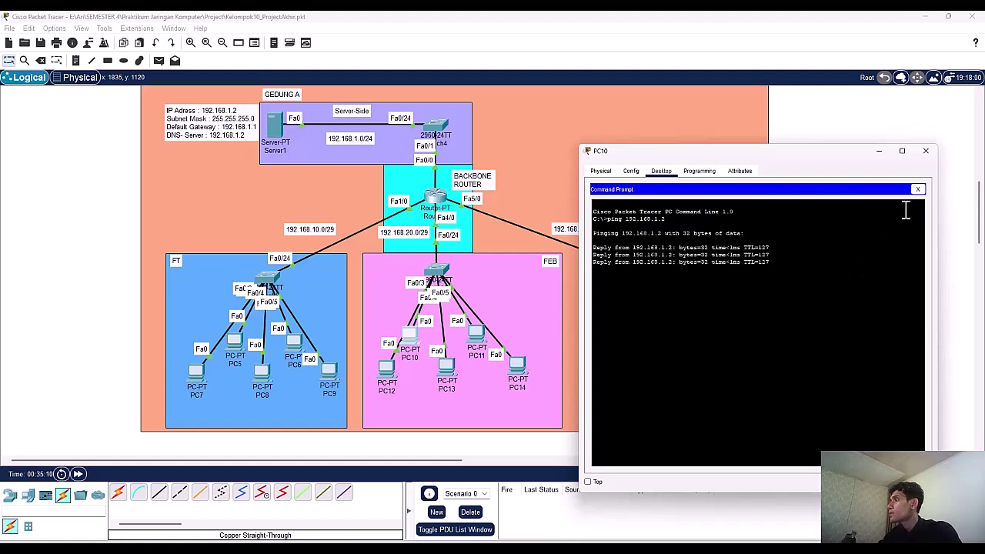
pyautogui.click(917, 190)
pyautogui.click(926, 151)
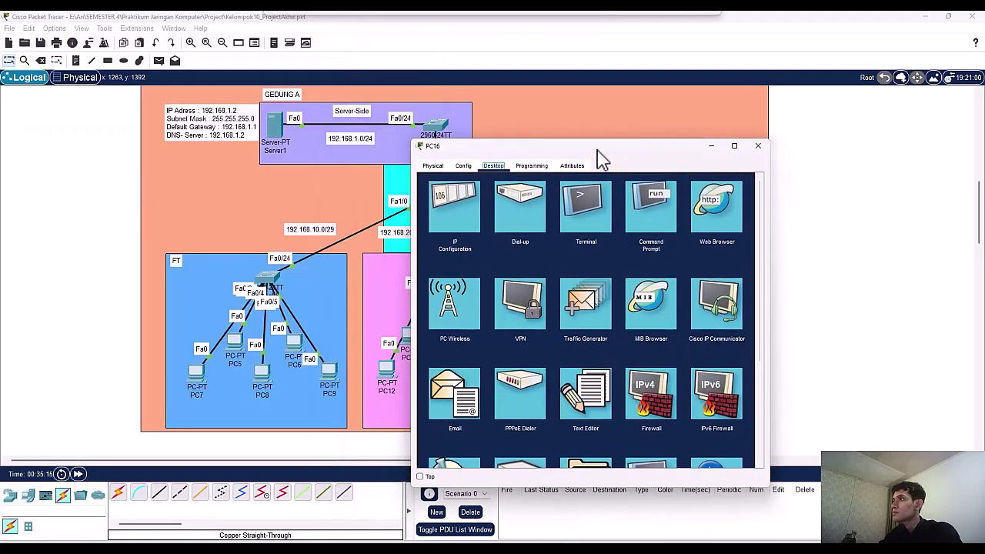
# Step: Ping 192.168.1.2 from the Command Prompt of PC16 in the FPK area and close the PC16 window
pyautogui.click(643, 215)
pyautogui.write('ping 192.168.')
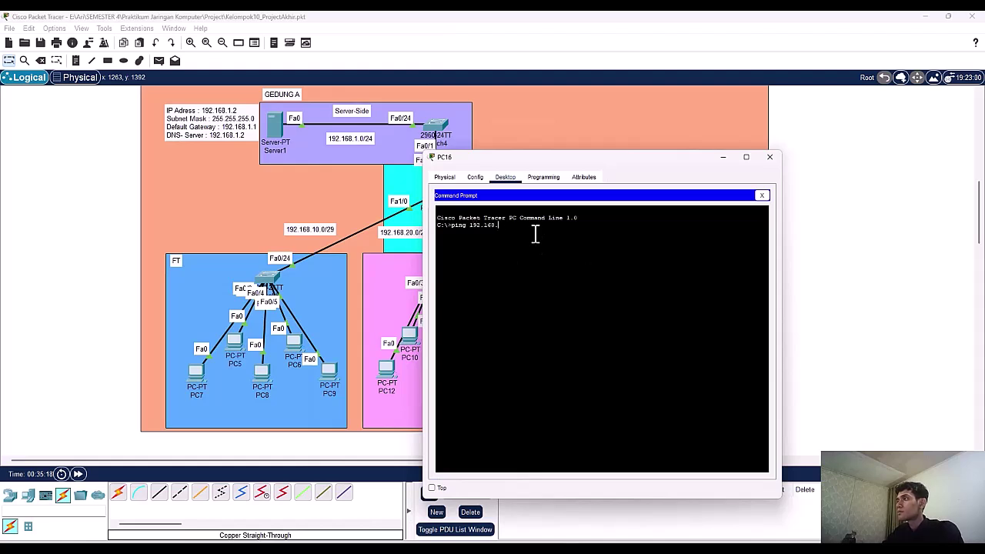
pyautogui.write('1.2')
pyautogui.press('Return')
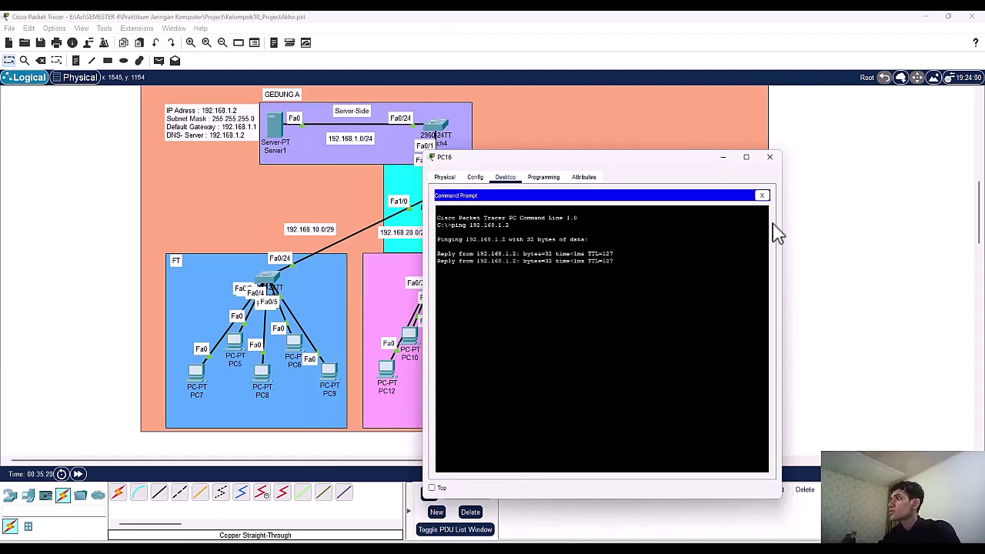
pyautogui.click(769, 157)
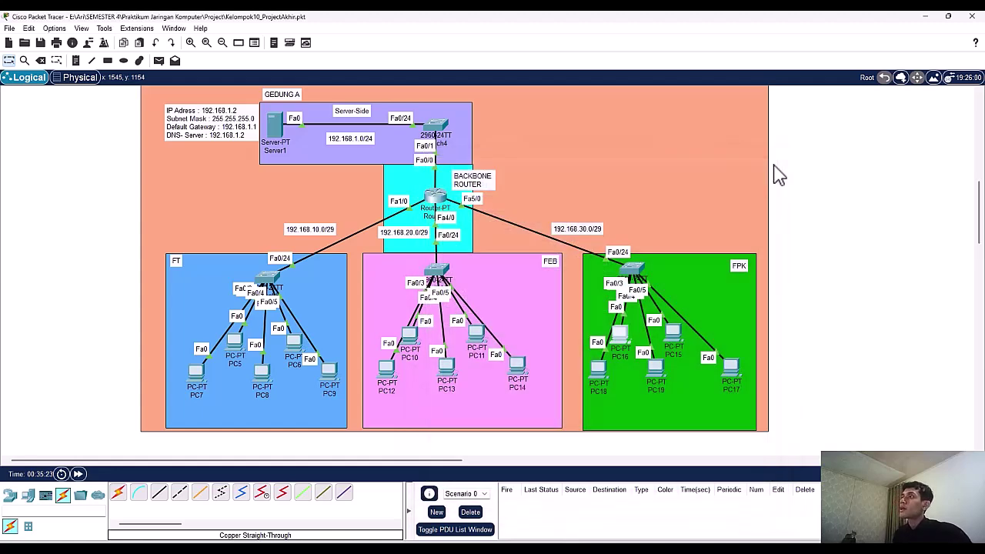